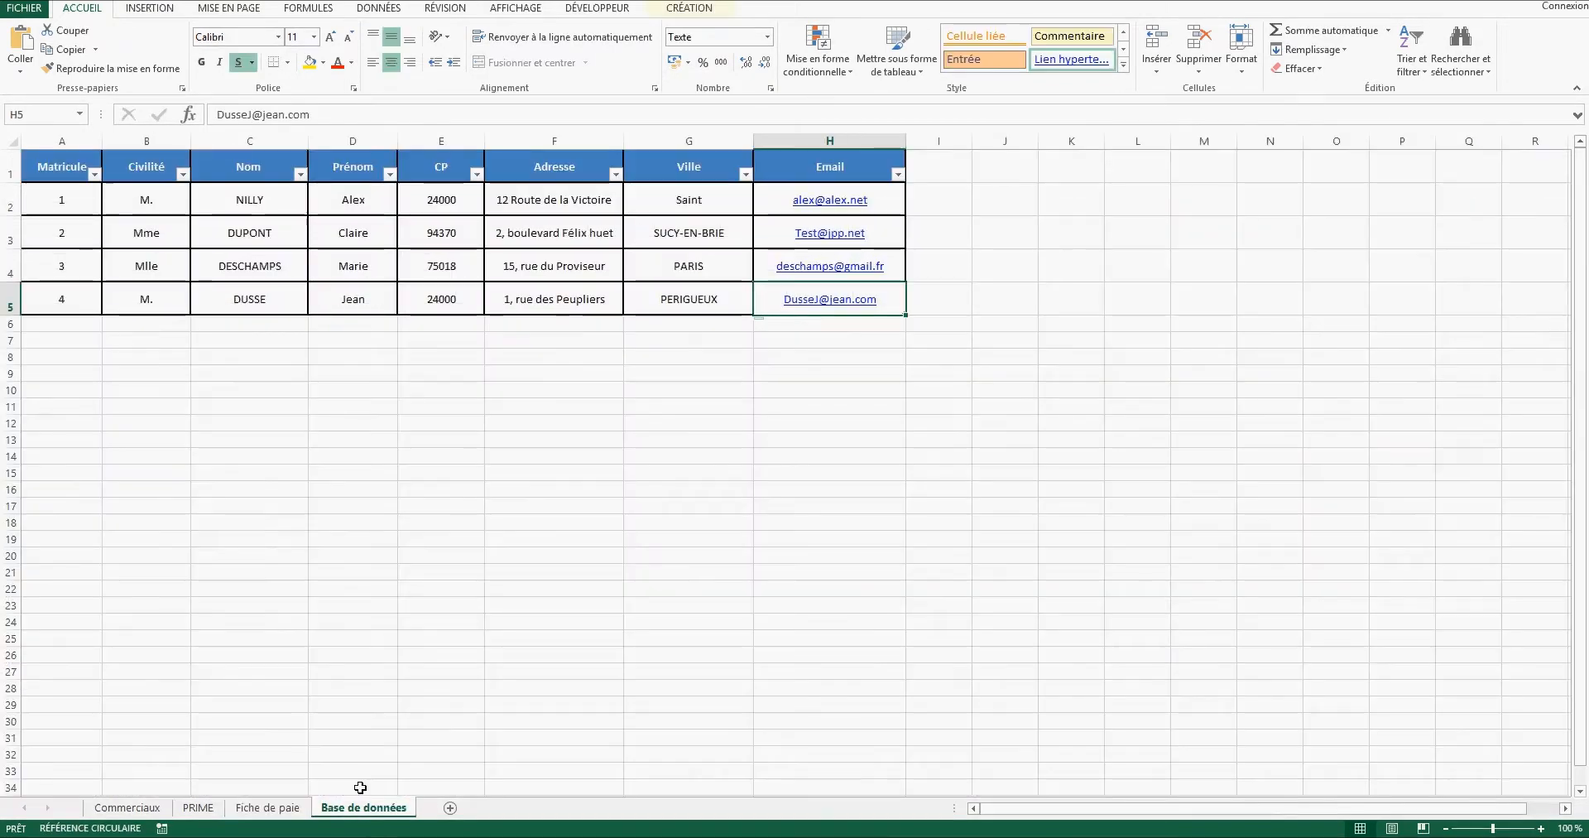
Review the employee table on the Base de données sheet and the matricule and address areas on Fiche de paie.
{"action": "left_click_drag", "start_coordinate": [77, 196], "coordinate": [72, 303]}
{"action": "left_click", "coordinate": [253, 335]}
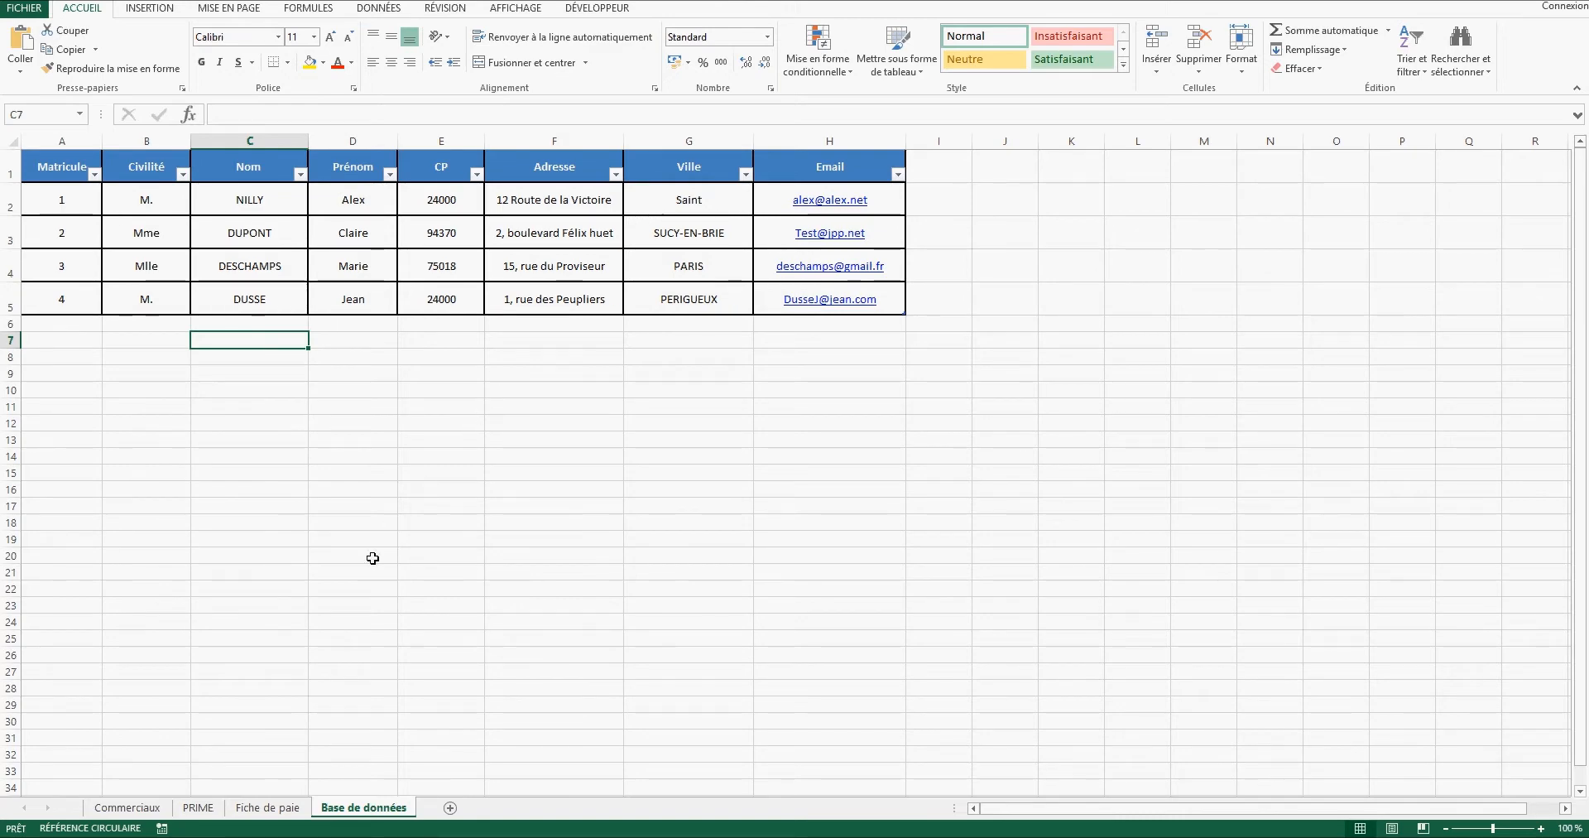
{"action": "left_click", "coordinate": [281, 807]}
{"action": "left_click", "coordinate": [430, 263]}
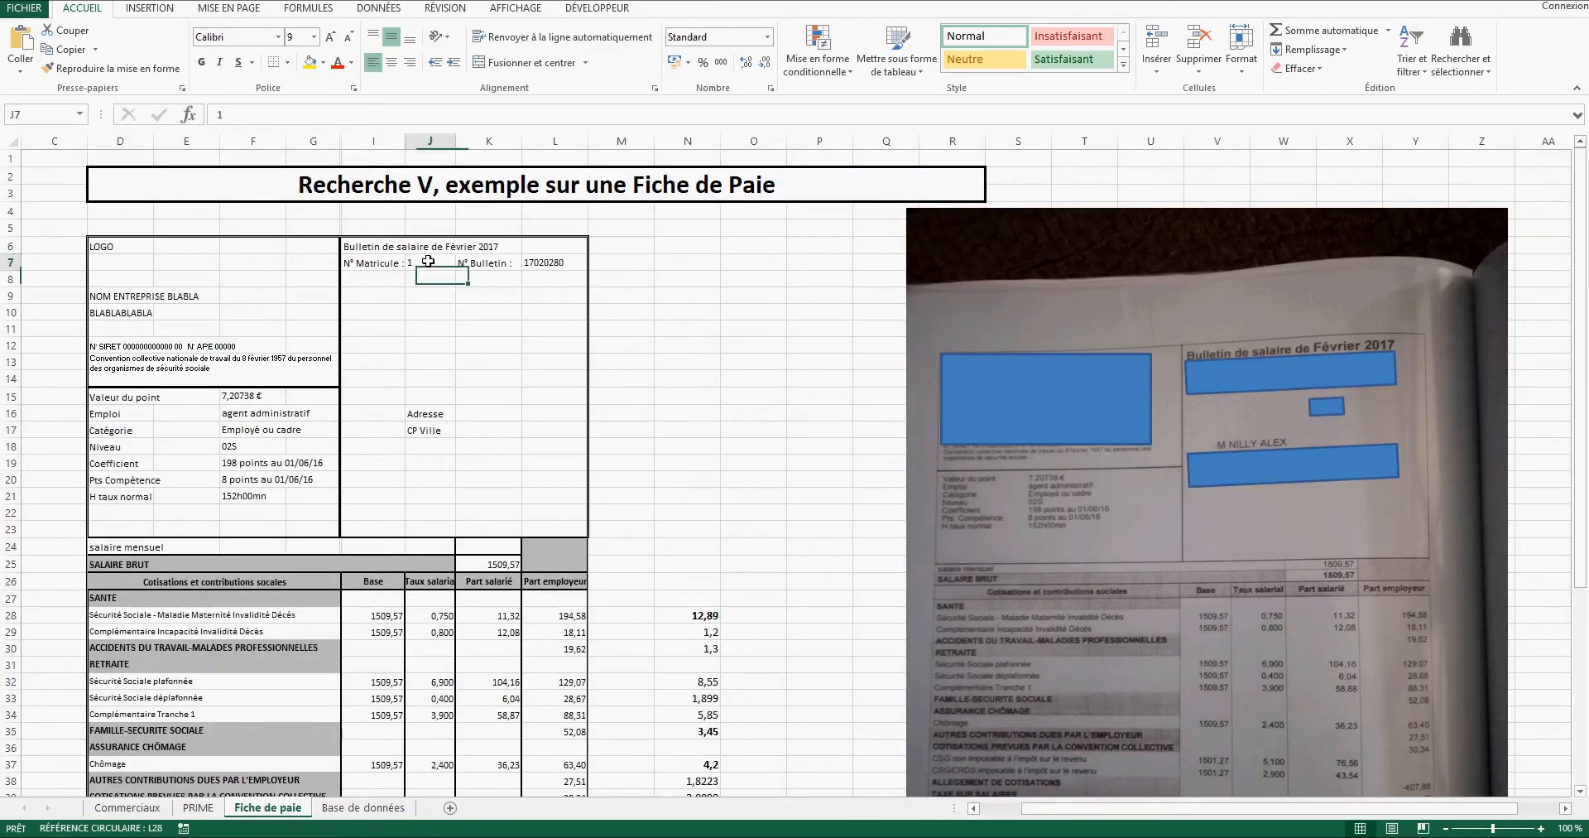
{"action": "left_click", "coordinate": [628, 428]}
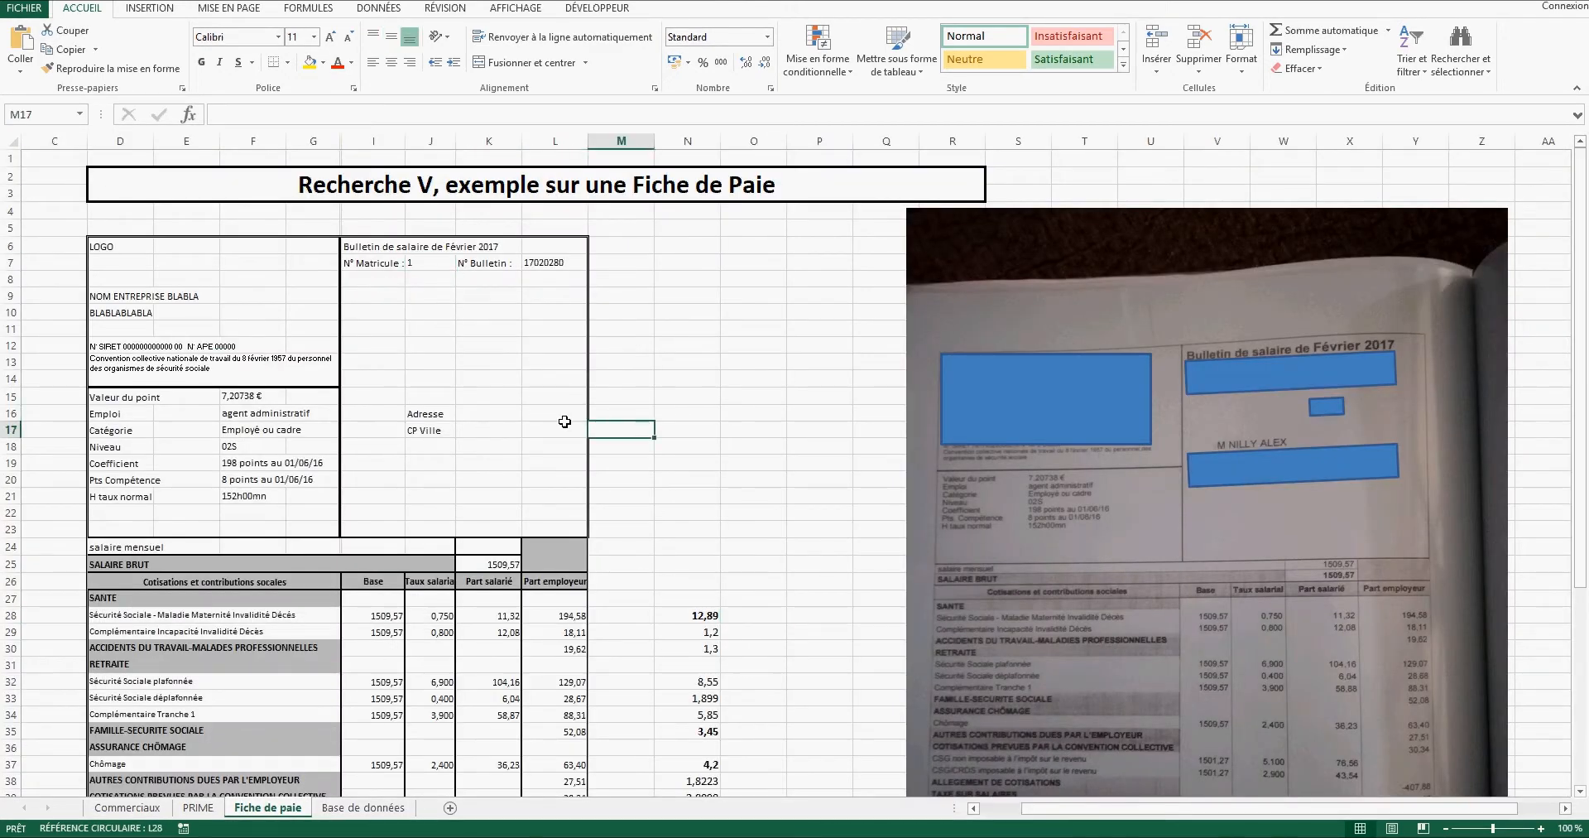
{"action": "left_click", "coordinate": [476, 418]}
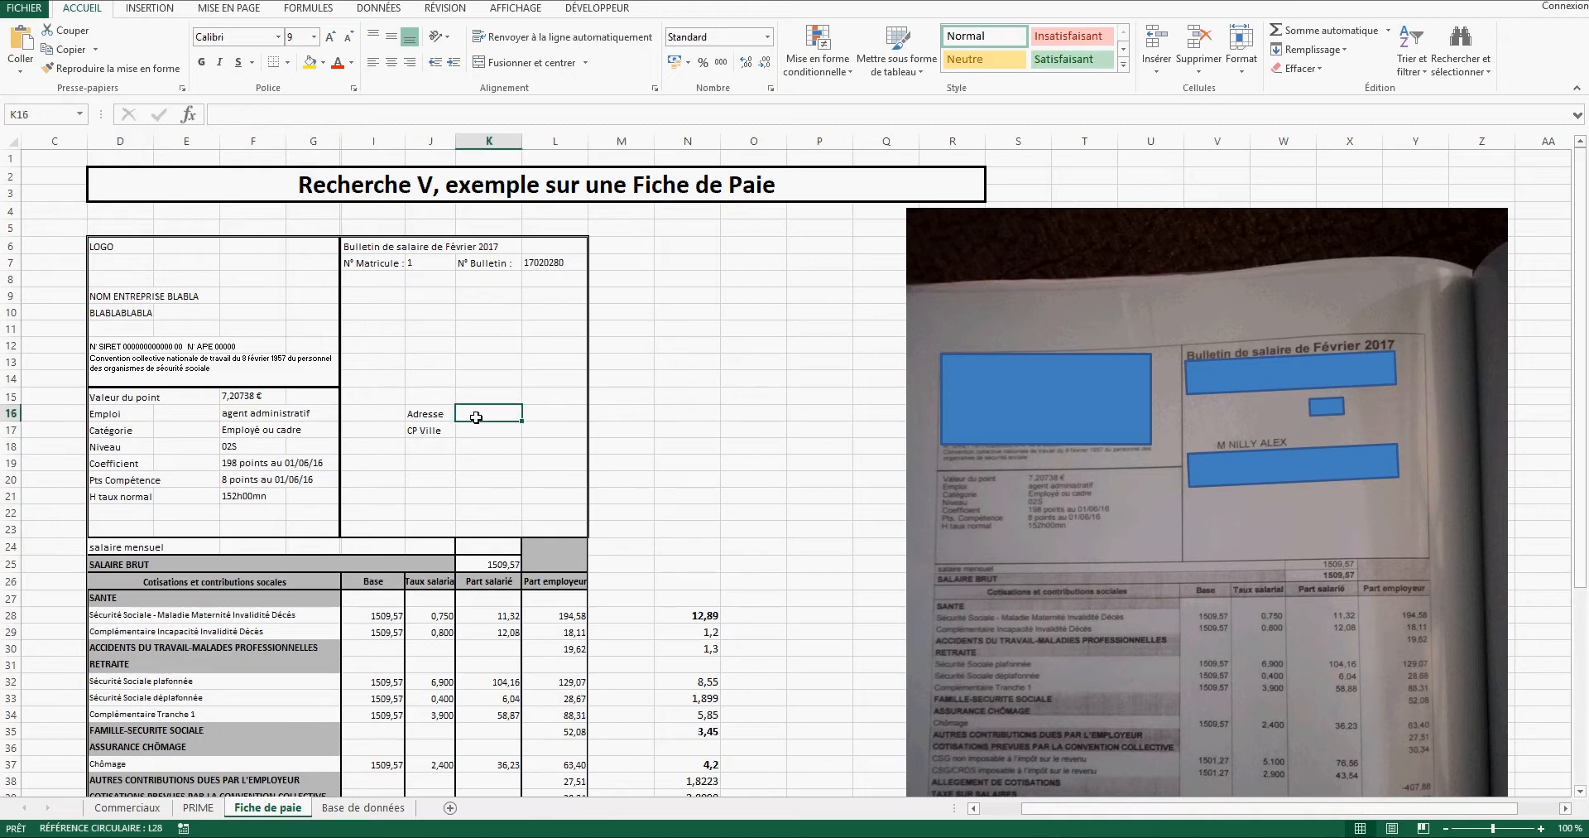
Start a RECHERCHEV function in cell J15 of Fiche de paie with J7, the matricule number, as Valeur_cherchée.
{"action": "left_click", "coordinate": [436, 397]}
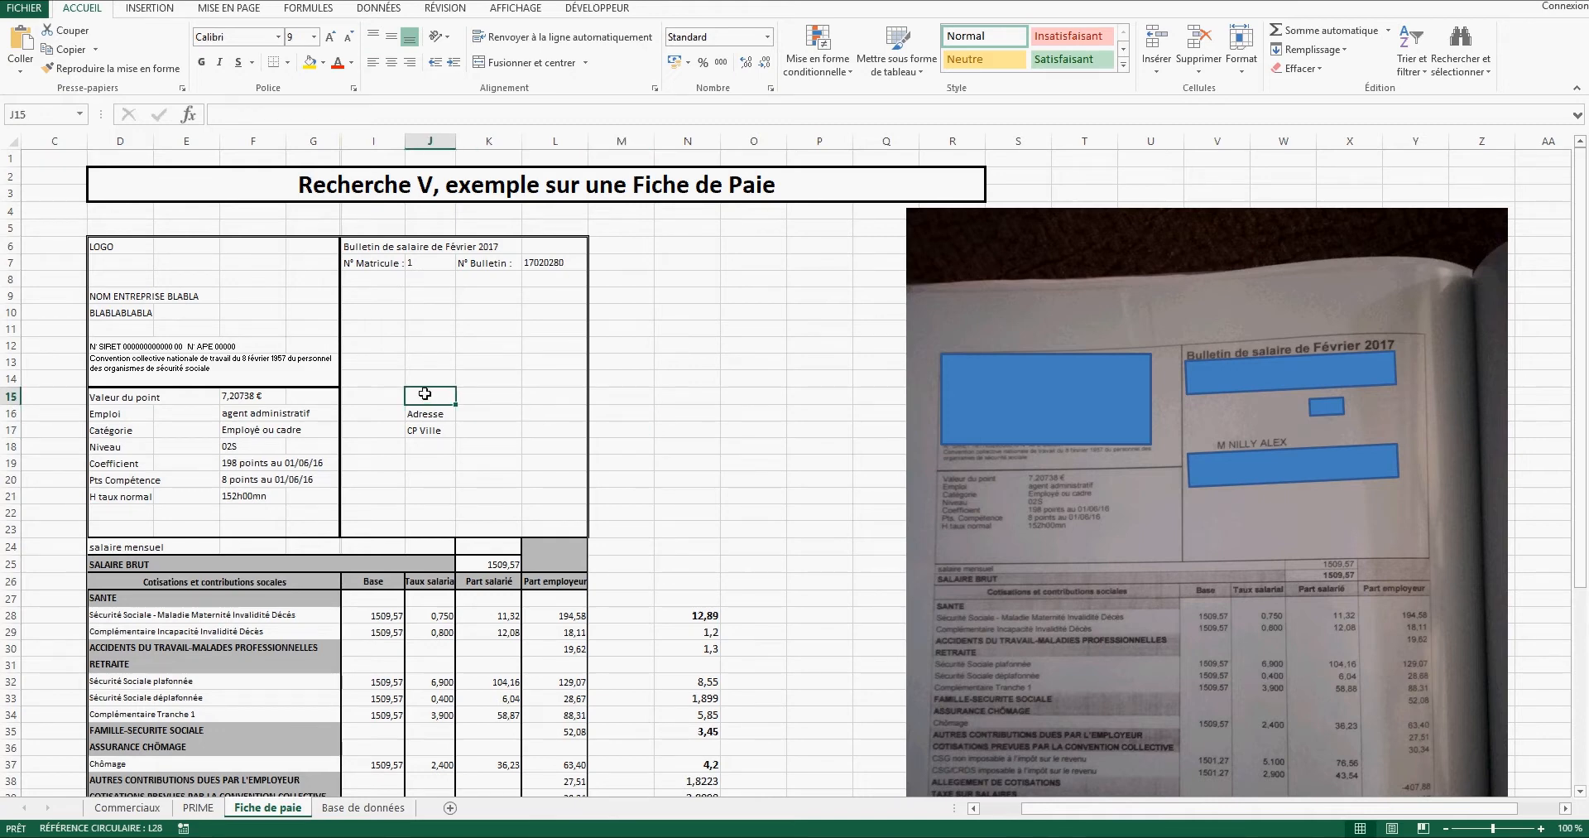
{"action": "left_click", "coordinate": [189, 114]}
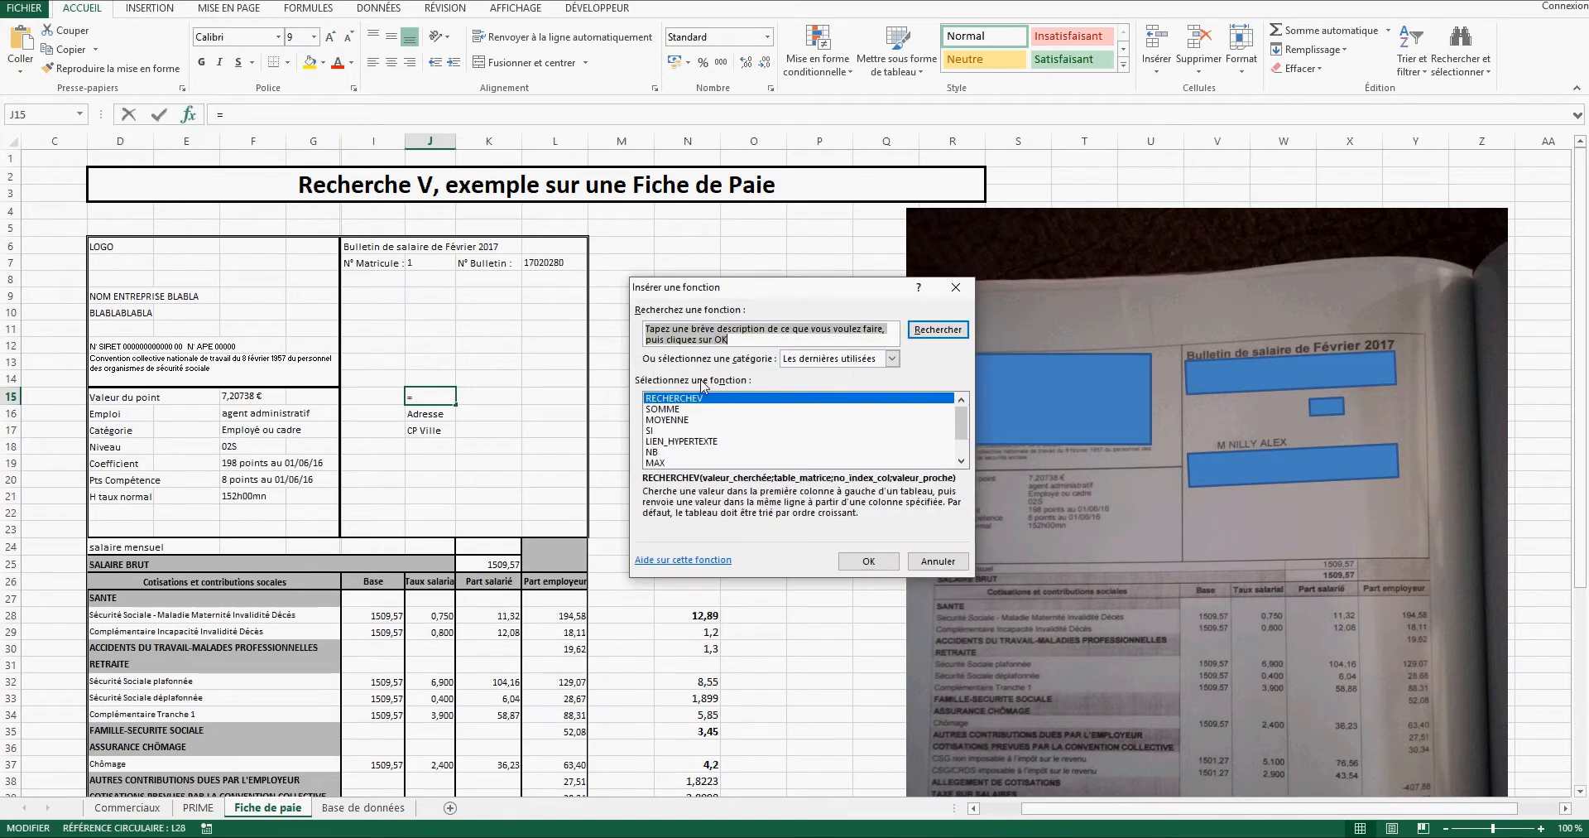
{"action": "left_click", "coordinate": [722, 399]}
{"action": "double_click", "coordinate": [724, 400]}
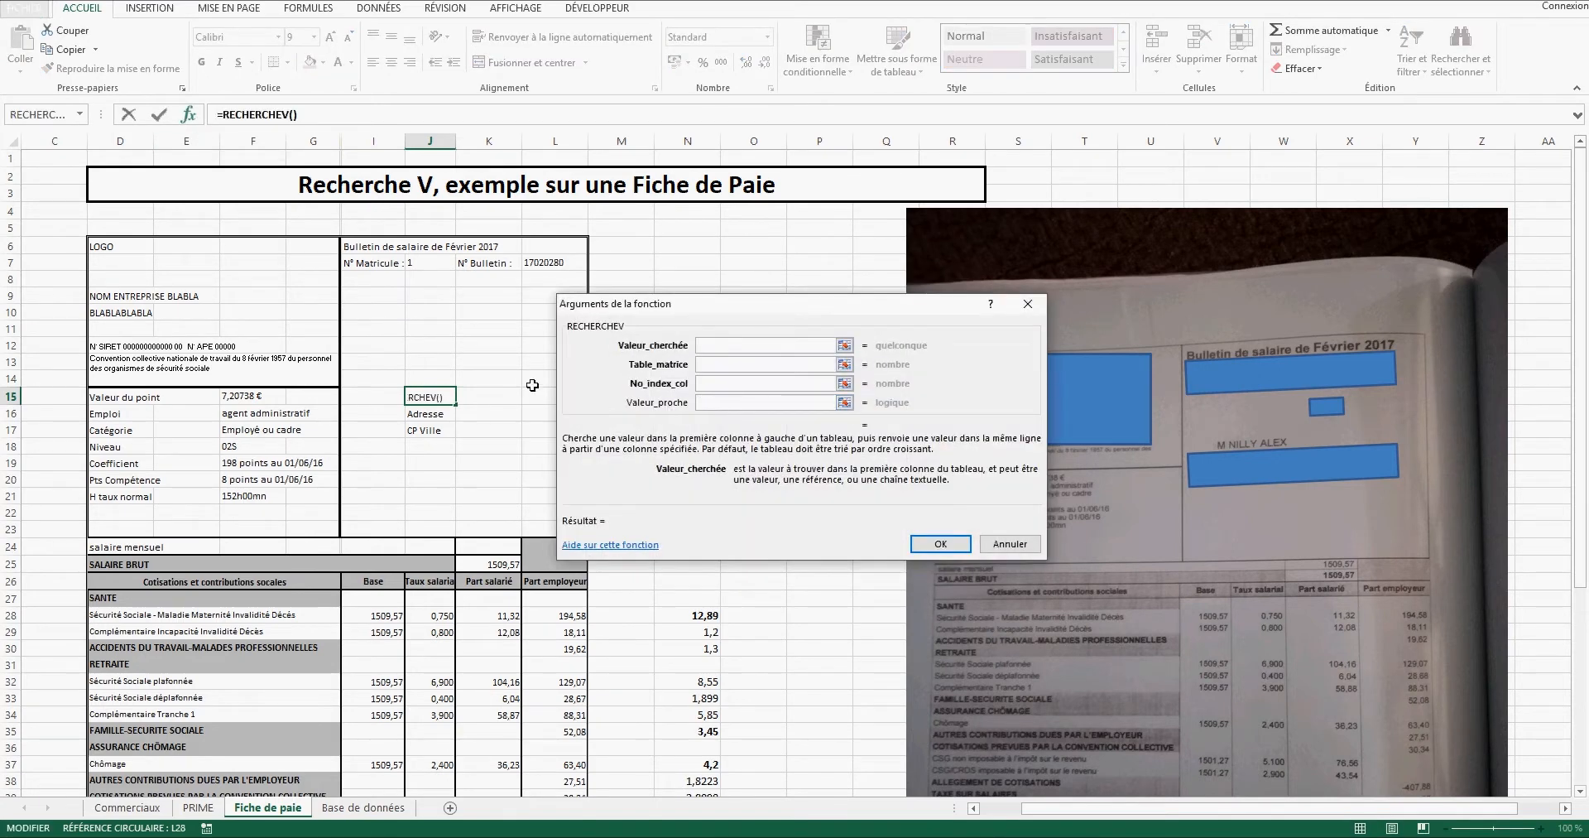
{"action": "left_click", "coordinate": [845, 345]}
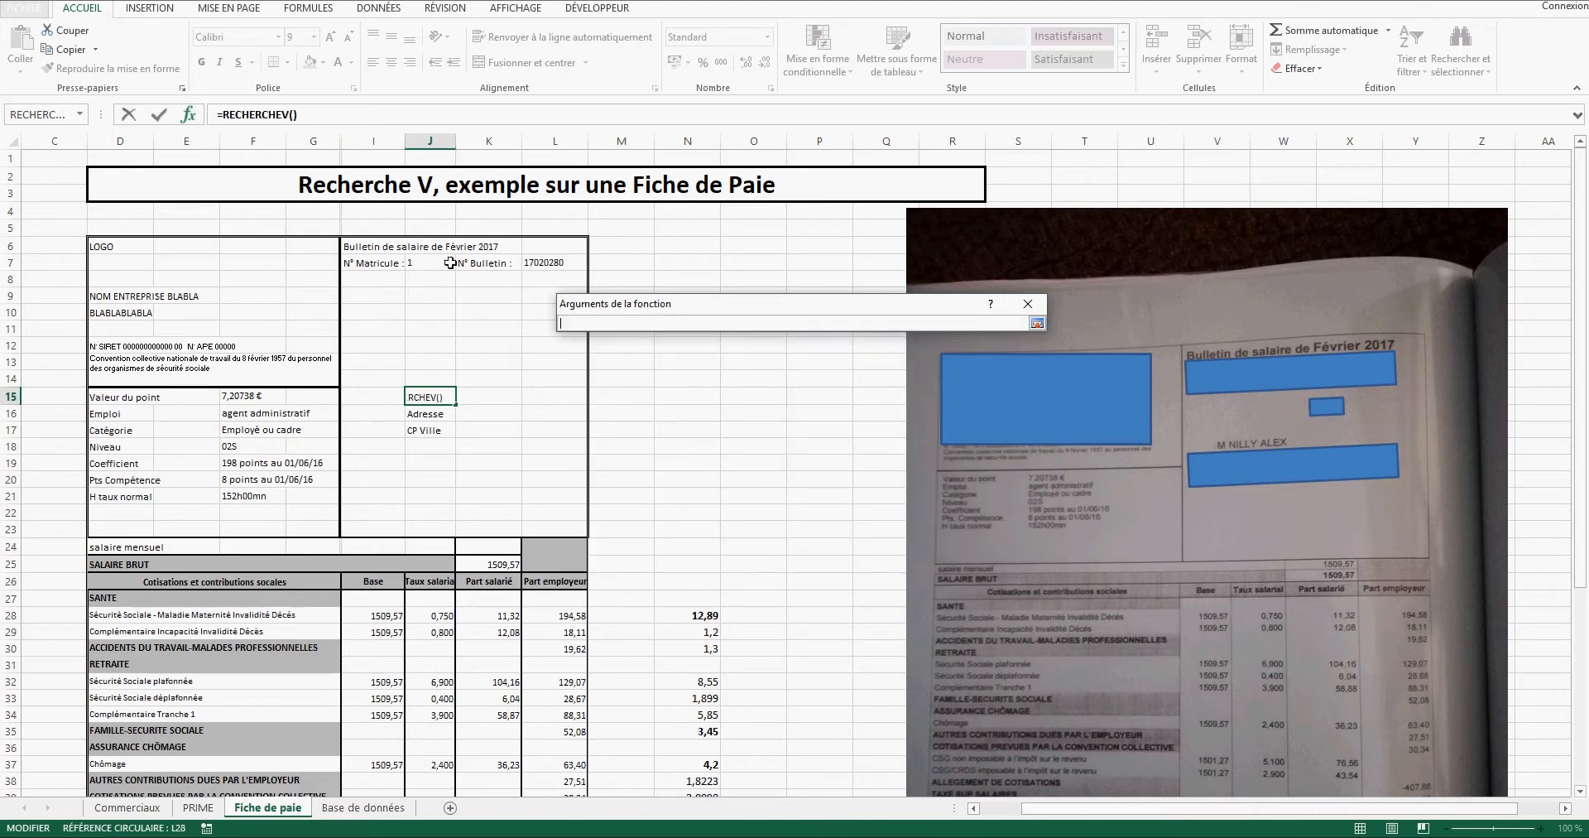
{"action": "left_click", "coordinate": [429, 259]}
{"action": "key", "text": "Return"}
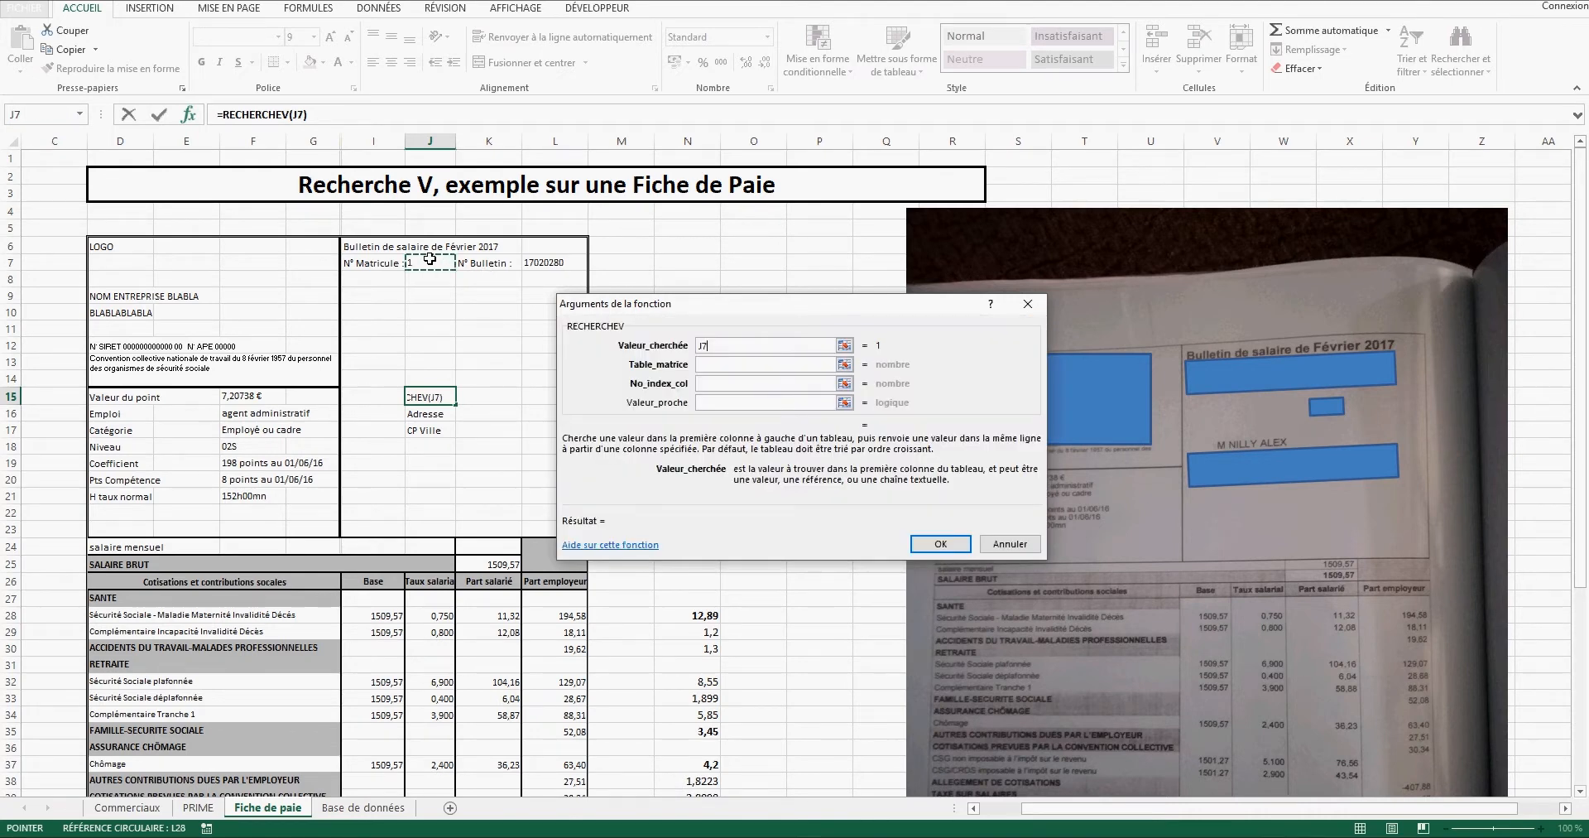
Set Table_matrice to the range A1:H11 on the Base de données sheet, including empty rows below the table.
{"action": "left_click", "coordinate": [846, 366]}
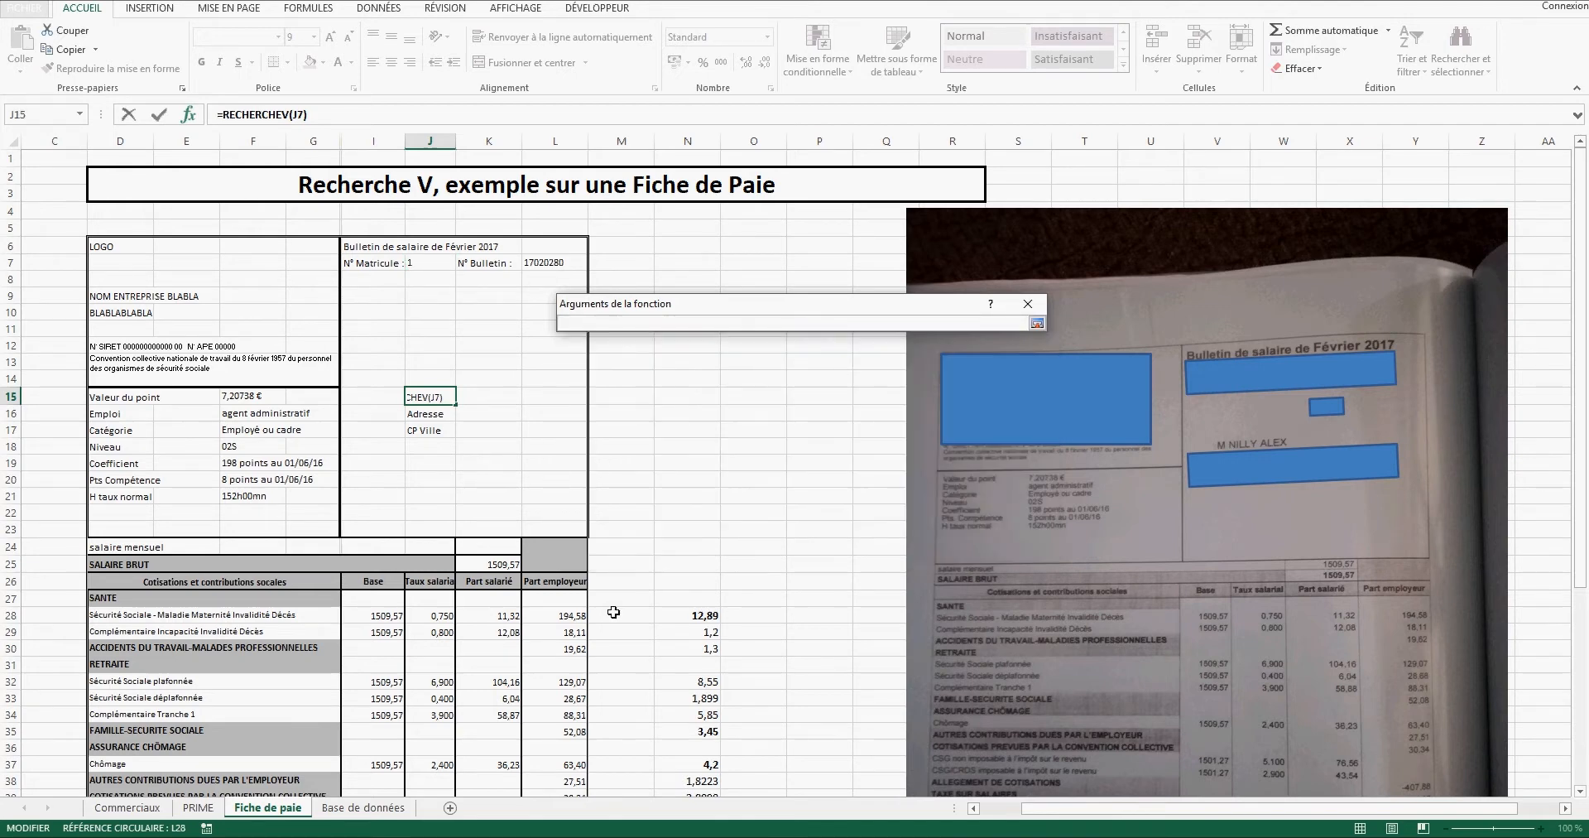
{"action": "left_click", "coordinate": [381, 807]}
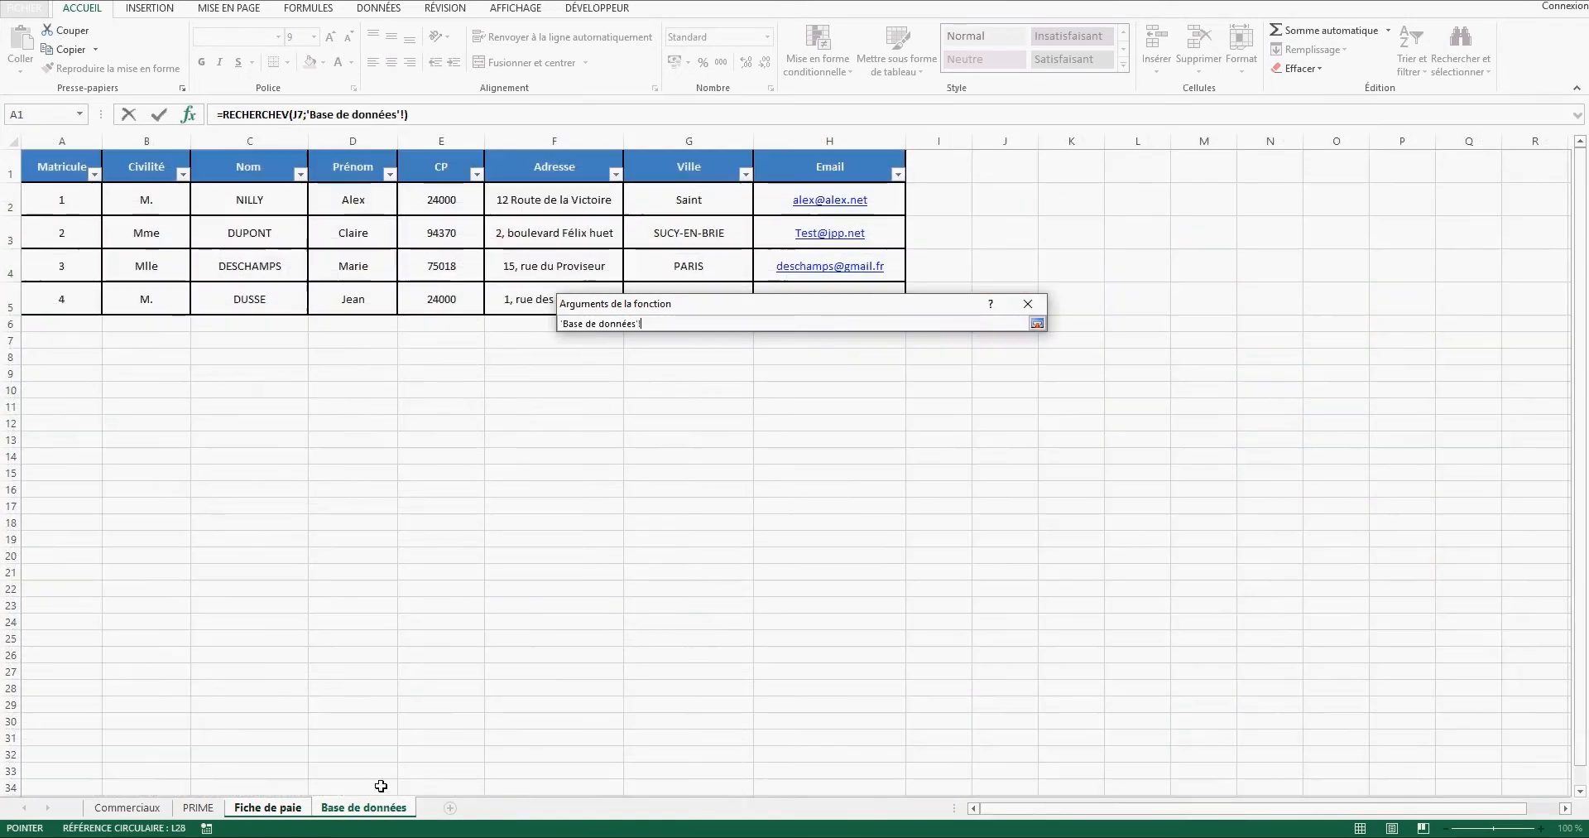
{"action": "left_click", "coordinate": [37, 158]}
{"action": "left_click_drag", "start_coordinate": [40, 166], "coordinate": [809, 289]}
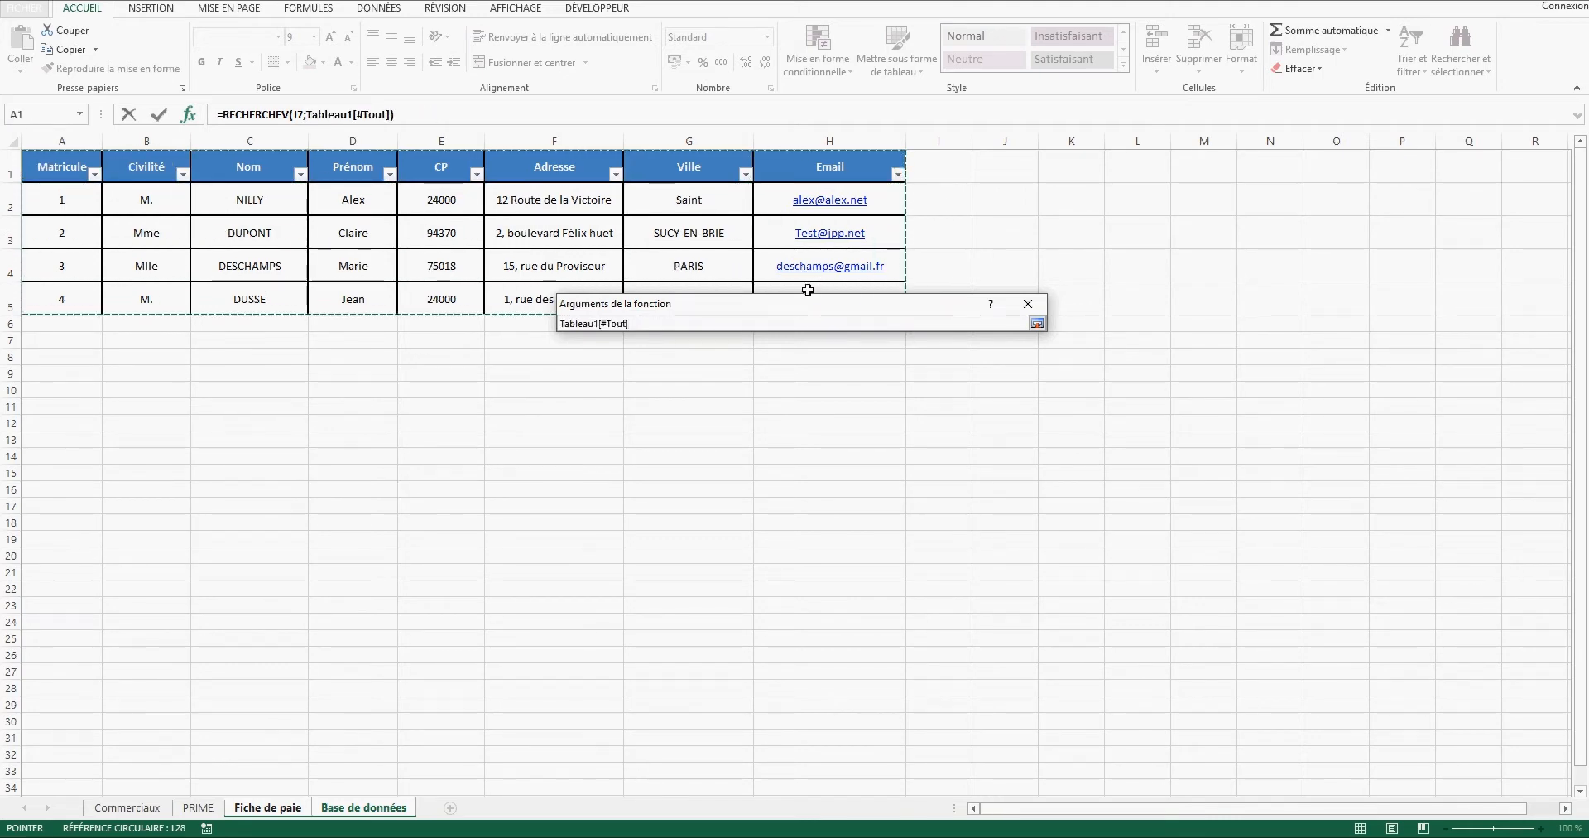
{"action": "left_click_drag", "start_coordinate": [784, 307], "coordinate": [778, 451]}
{"action": "left_click_drag", "start_coordinate": [58, 170], "coordinate": [822, 398]}
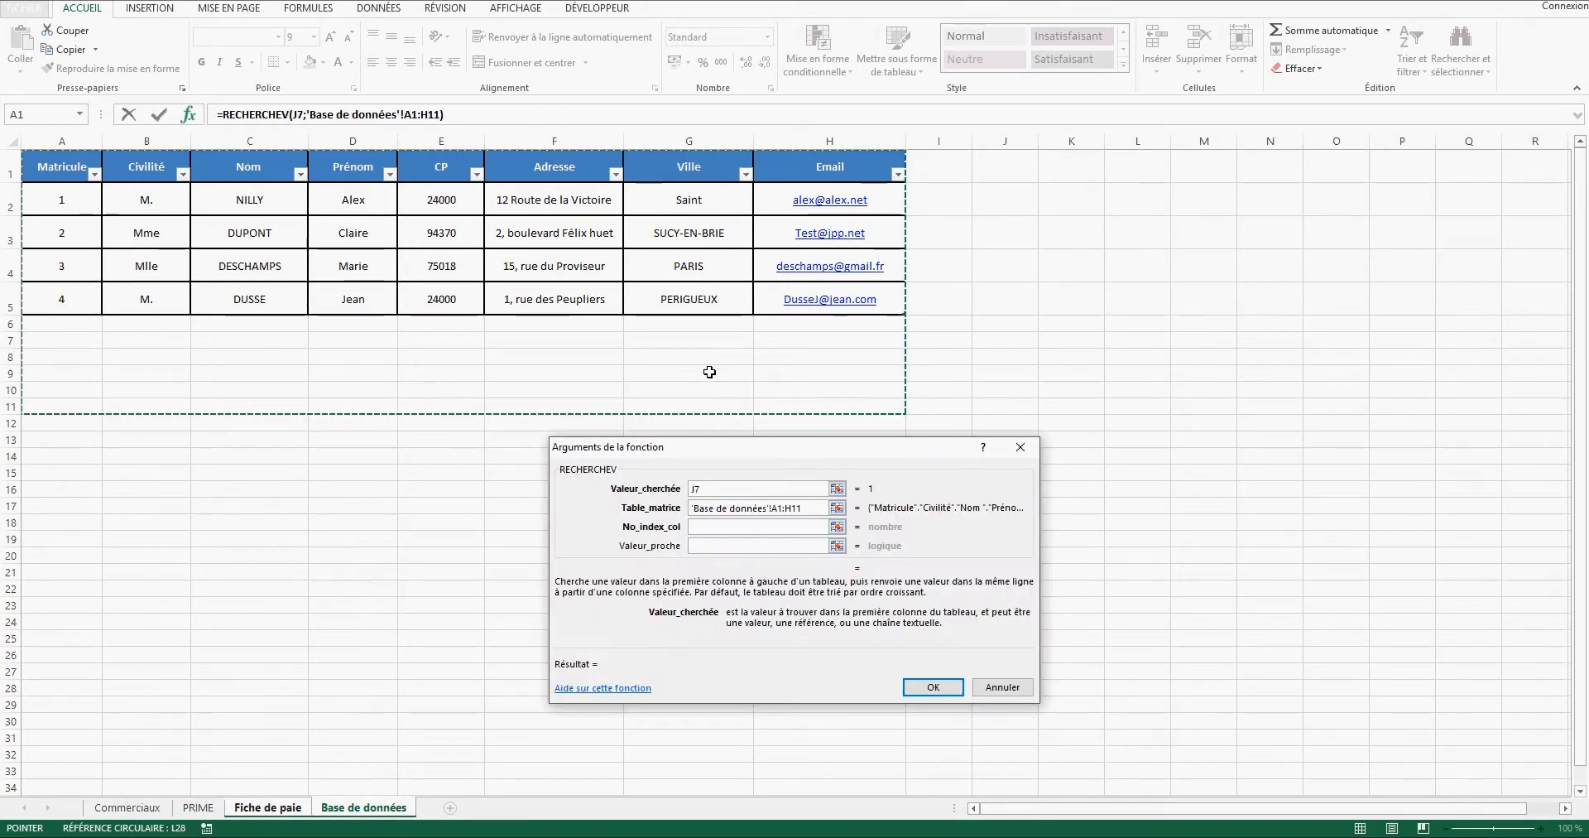
Set No_index_col to 2 for the Civilité column and Valeur_proche to 0, and validate the function.
{"action": "left_click", "coordinate": [718, 528]}
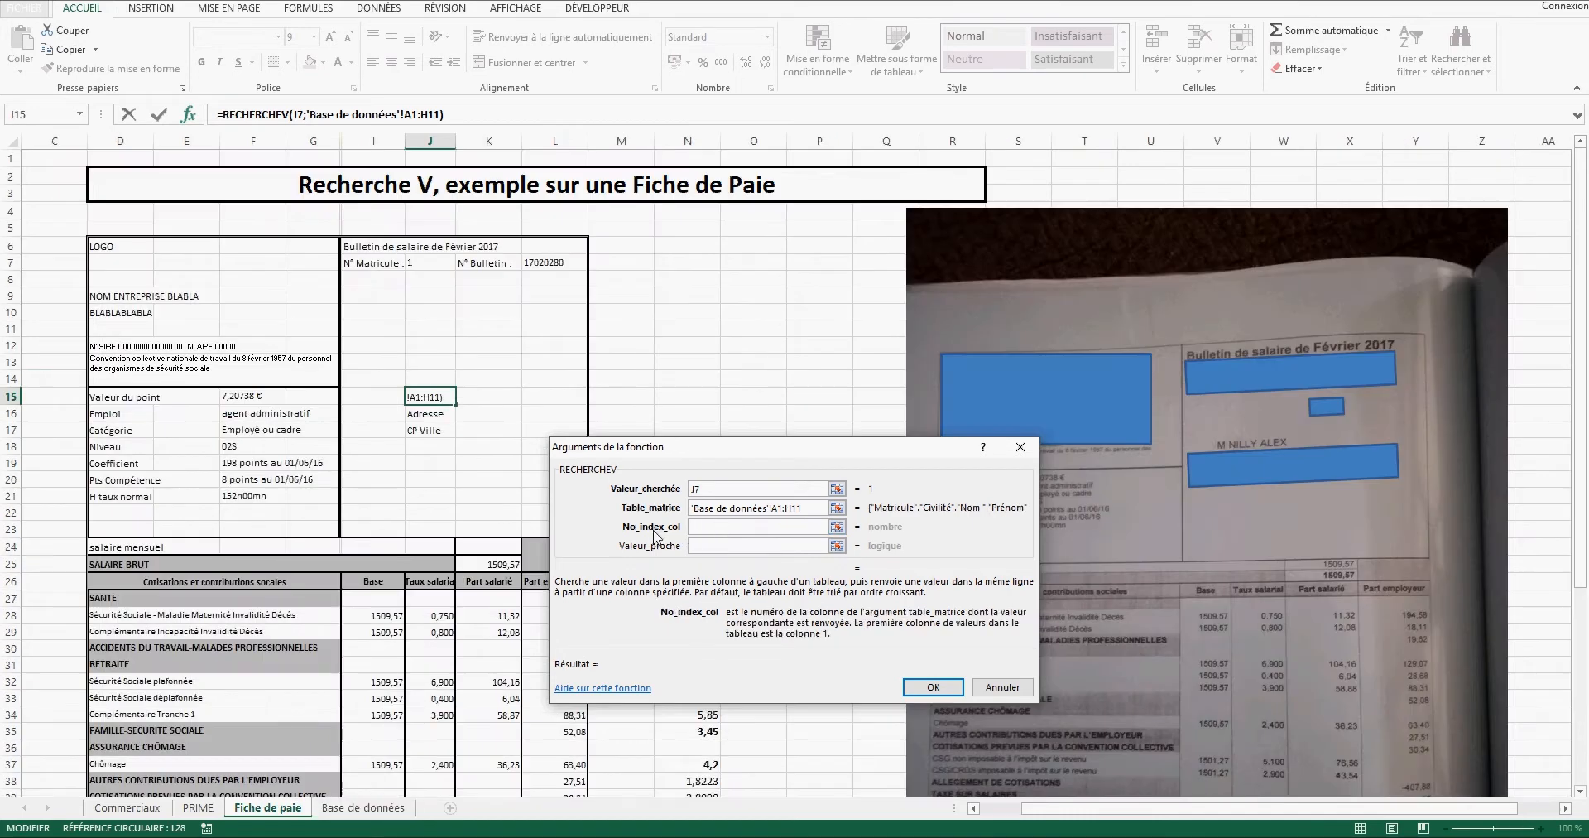
{"action": "left_click", "coordinate": [363, 807]}
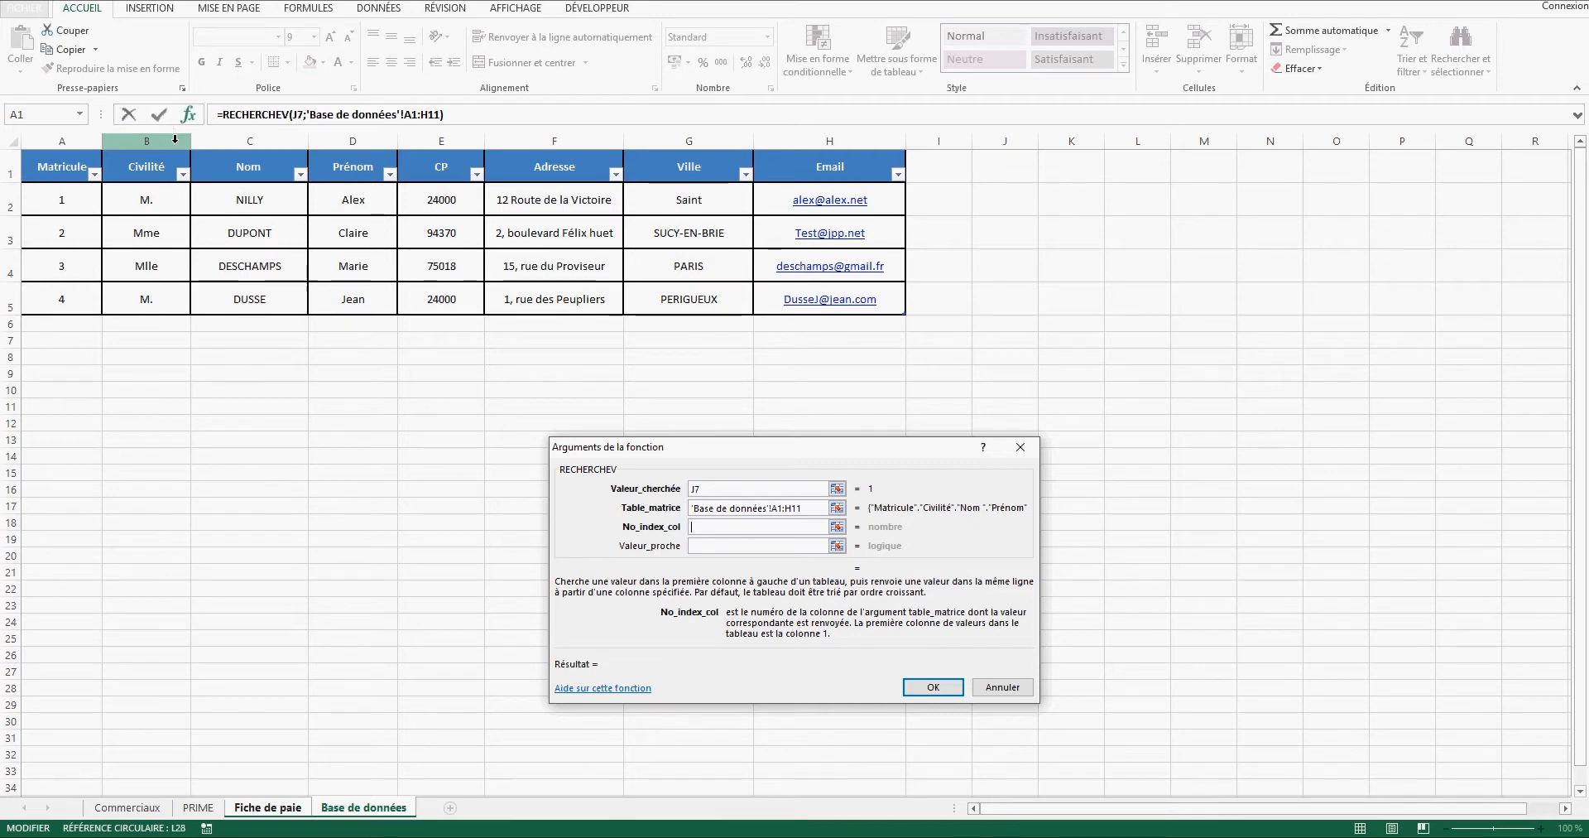
{"action": "type", "text": "2"}
{"action": "left_click", "coordinate": [717, 544]}
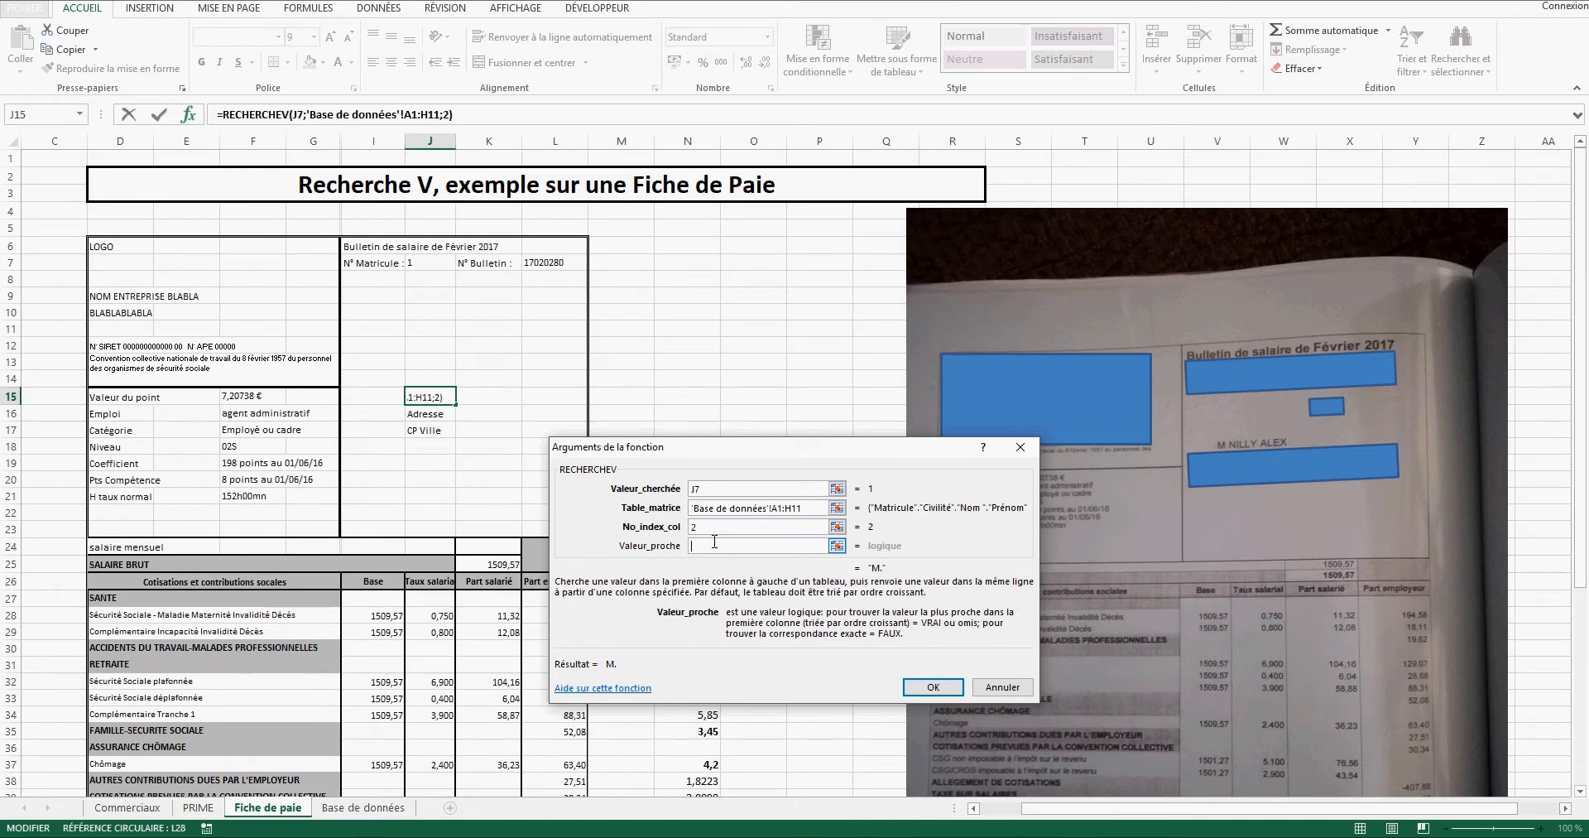
{"action": "type", "text": "0"}
{"action": "left_click", "coordinate": [928, 686]}
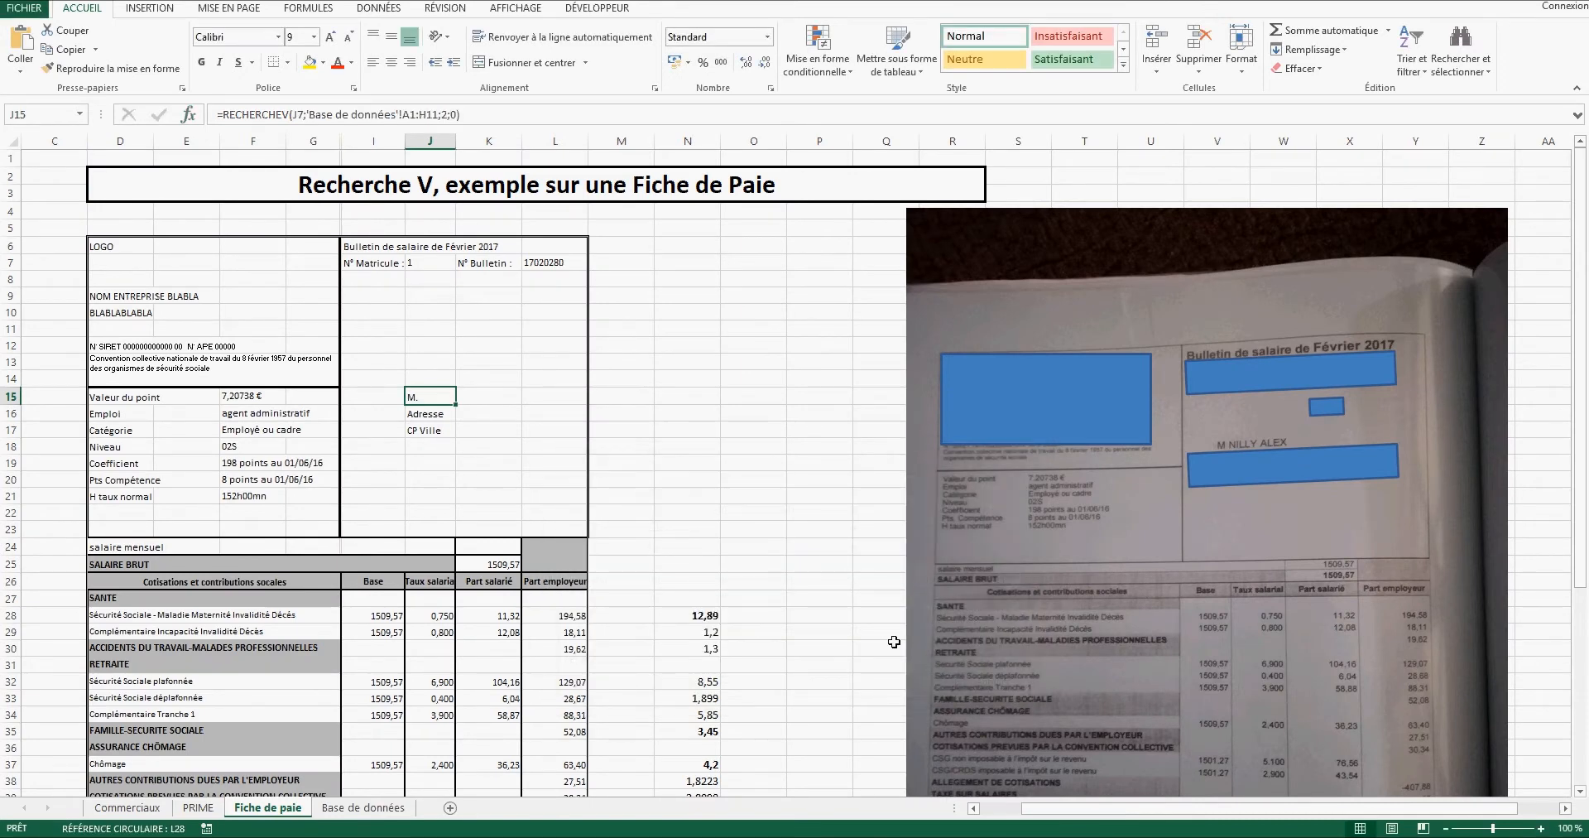
Test the civility lookup by setting the matricule number in J7 to 2.
{"action": "left_click", "coordinate": [713, 413]}
{"action": "left_click", "coordinate": [430, 267]}
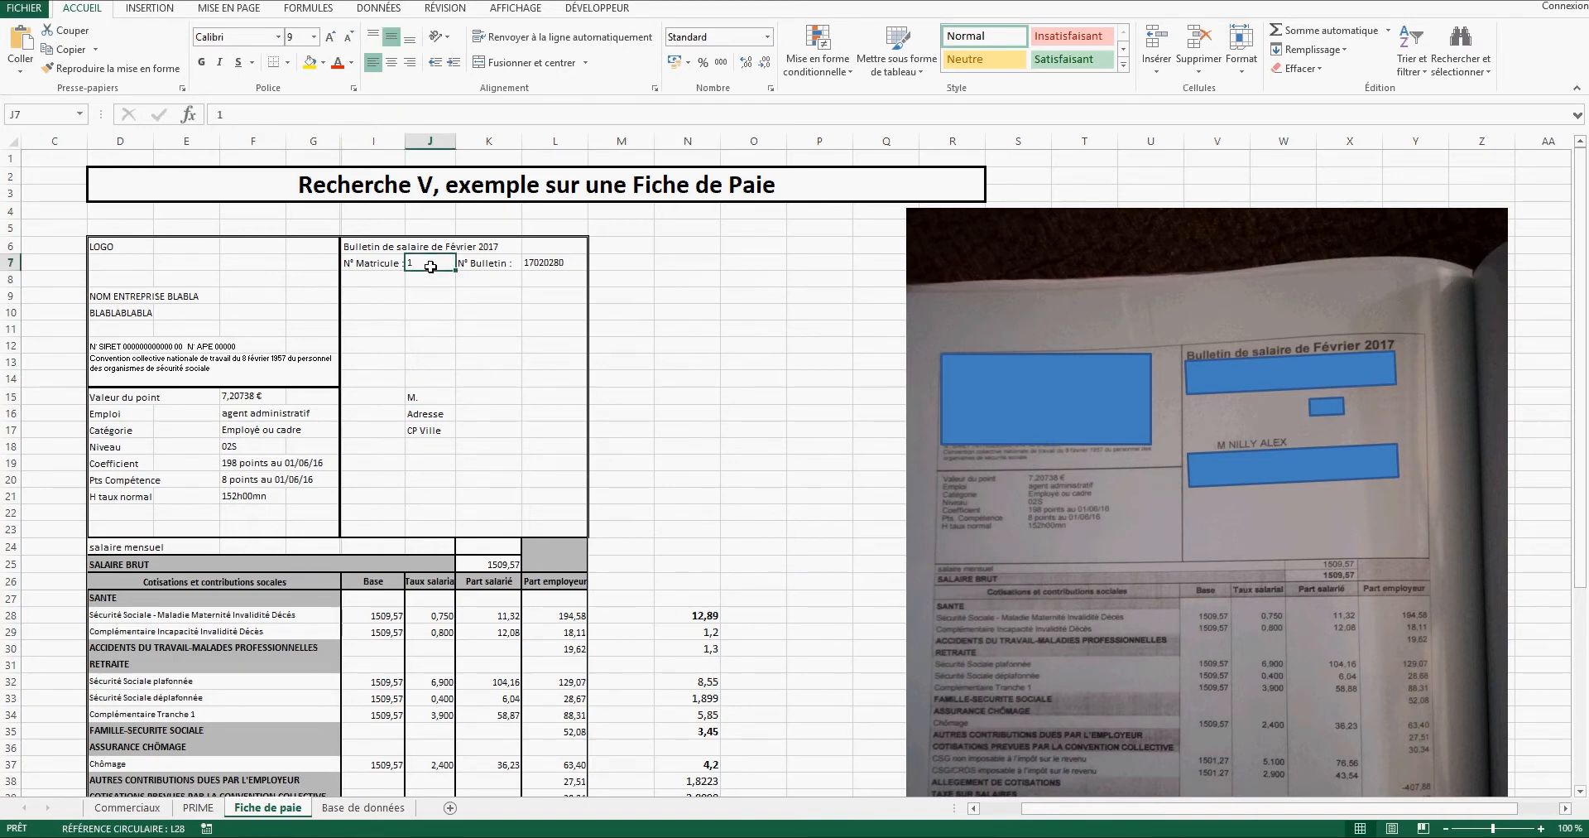
{"action": "type", "text": "2,"}
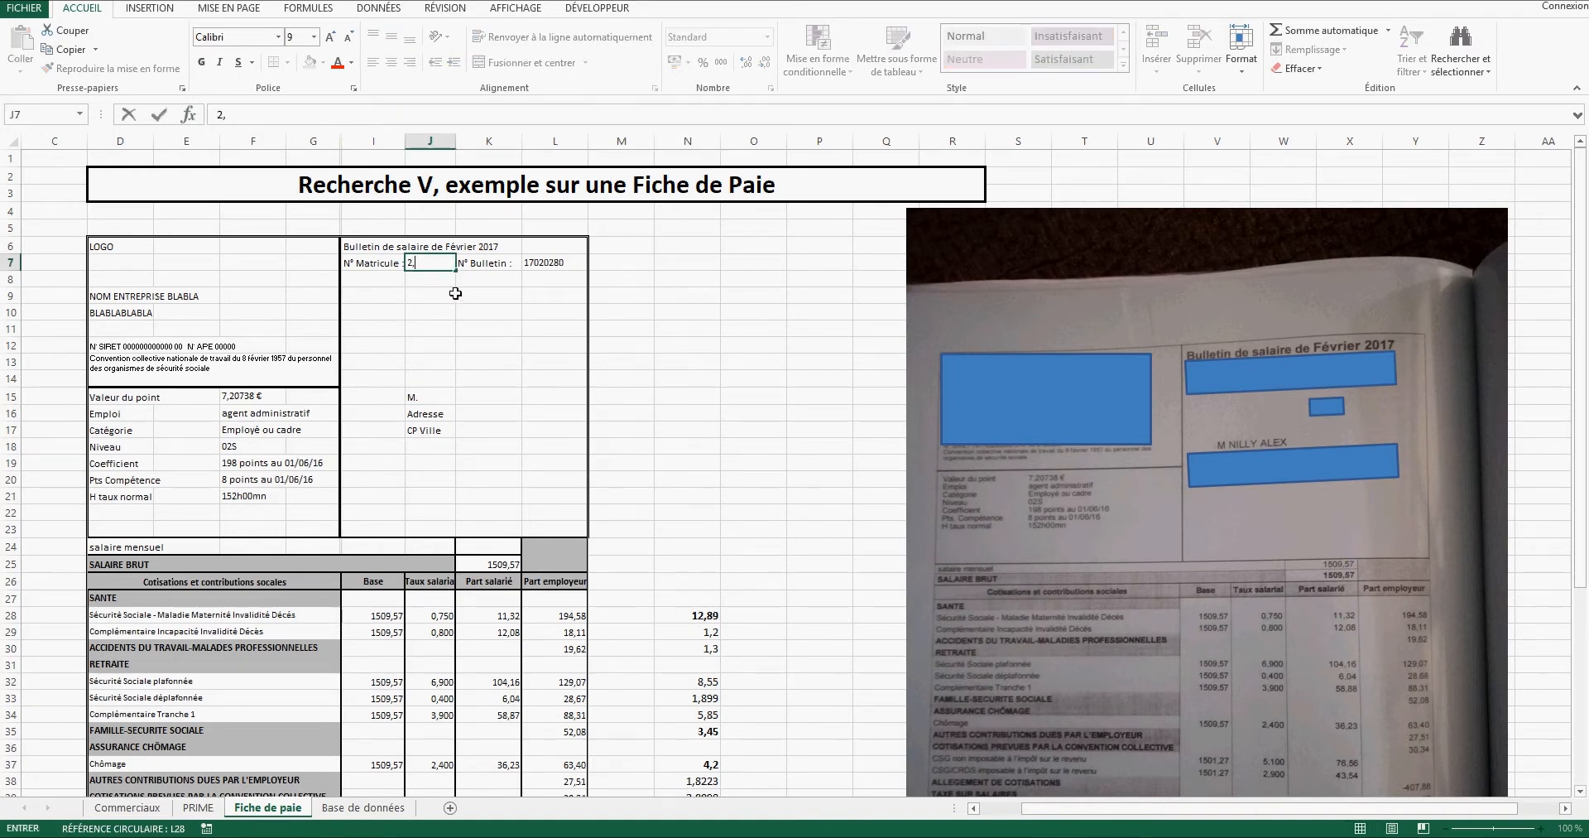
{"action": "key", "text": "Return"}
{"action": "left_click", "coordinate": [483, 327]}
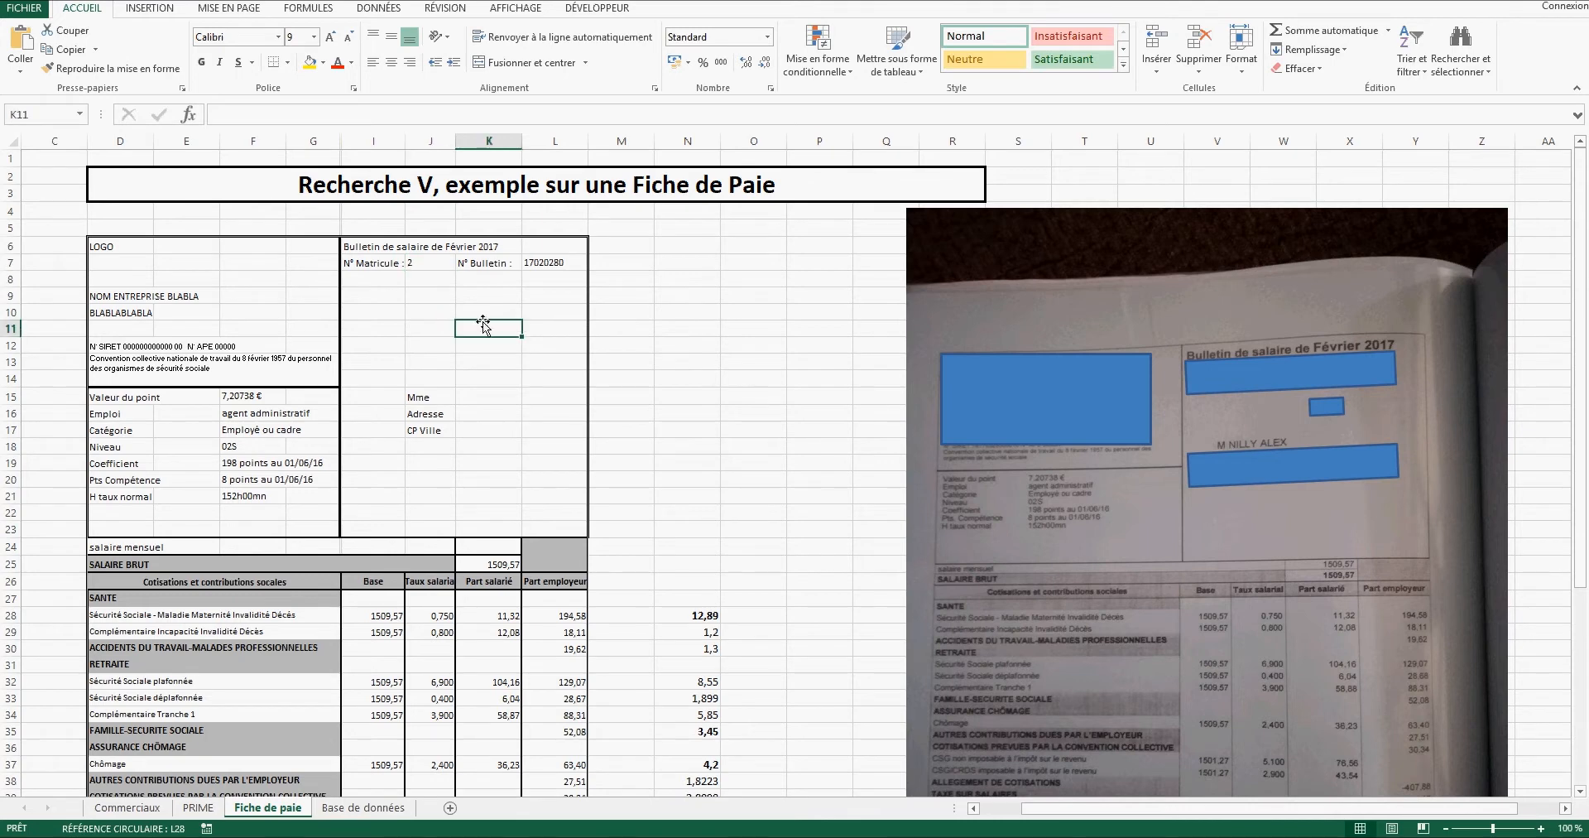
Compare with the employee table on Base de données and set the matricule number in J7 back to 1.
{"action": "left_click", "coordinate": [361, 807]}
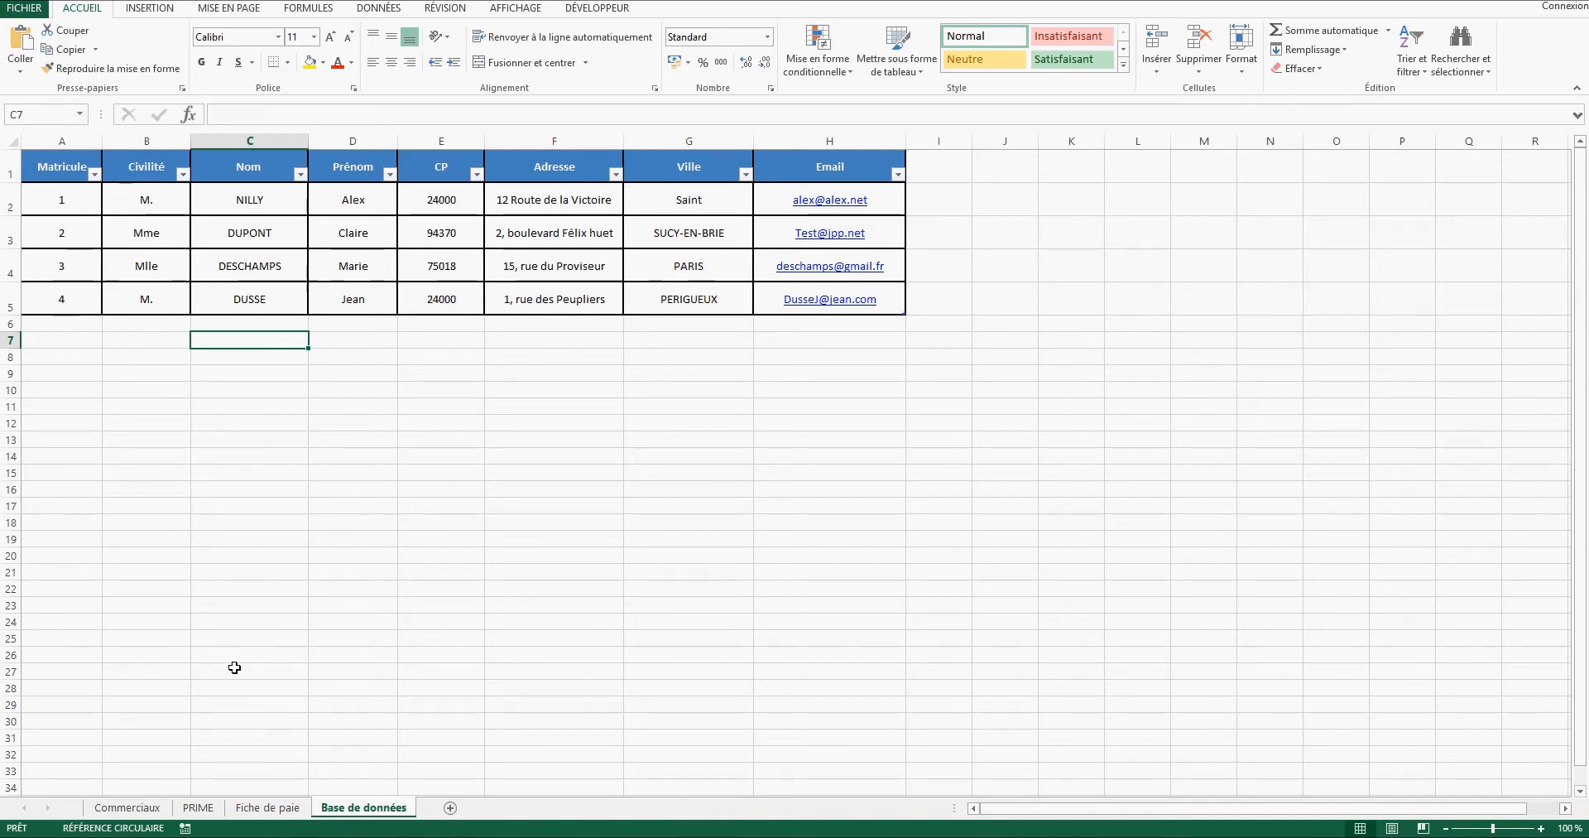
{"action": "left_click", "coordinate": [286, 808]}
{"action": "left_click", "coordinate": [424, 262]}
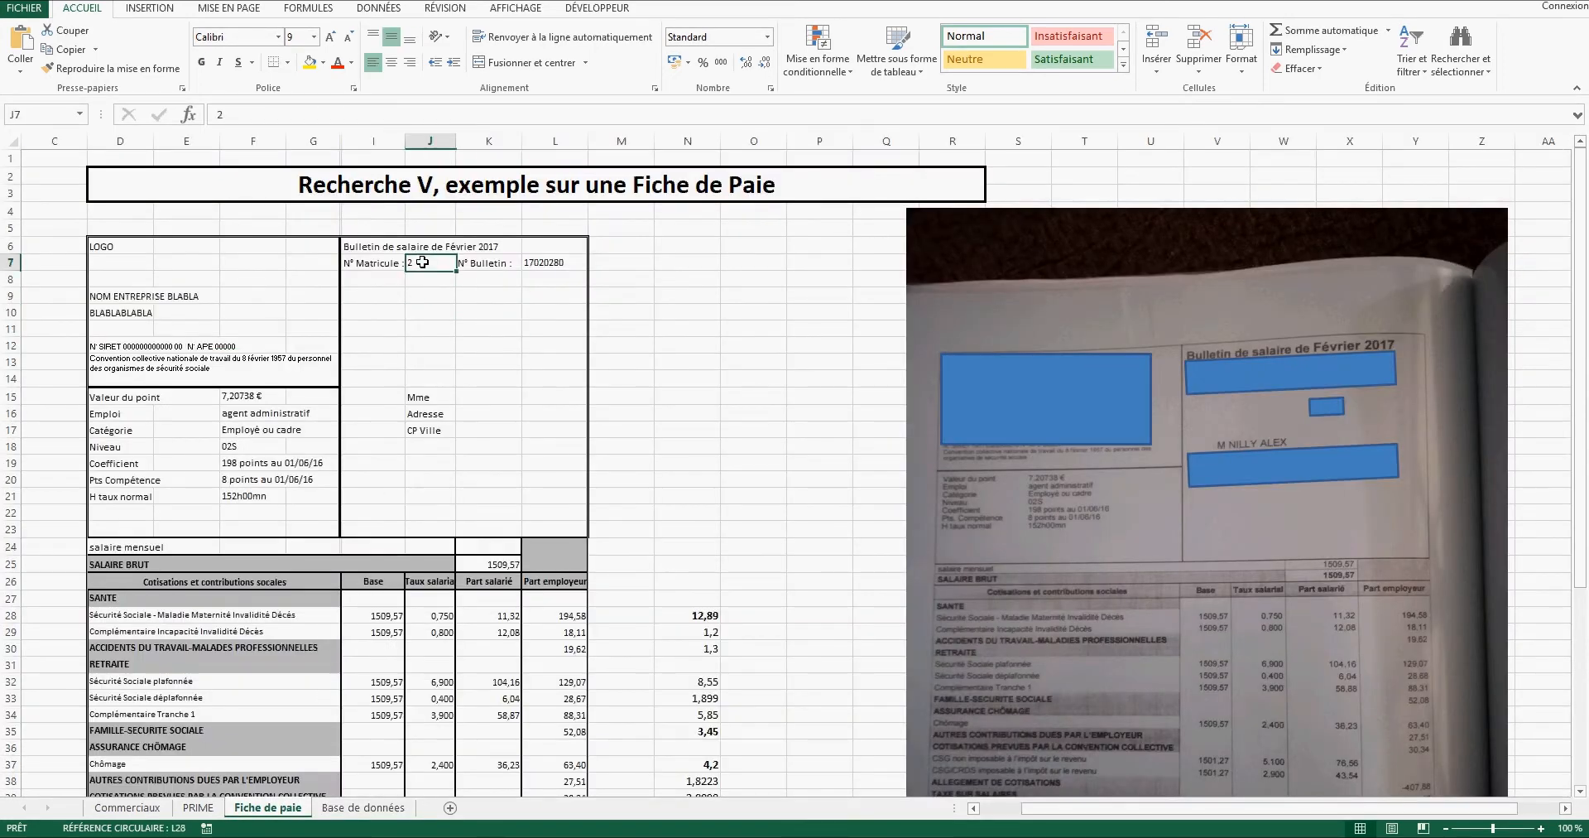
{"action": "type", "text": "1"}
{"action": "key", "text": "Return"}
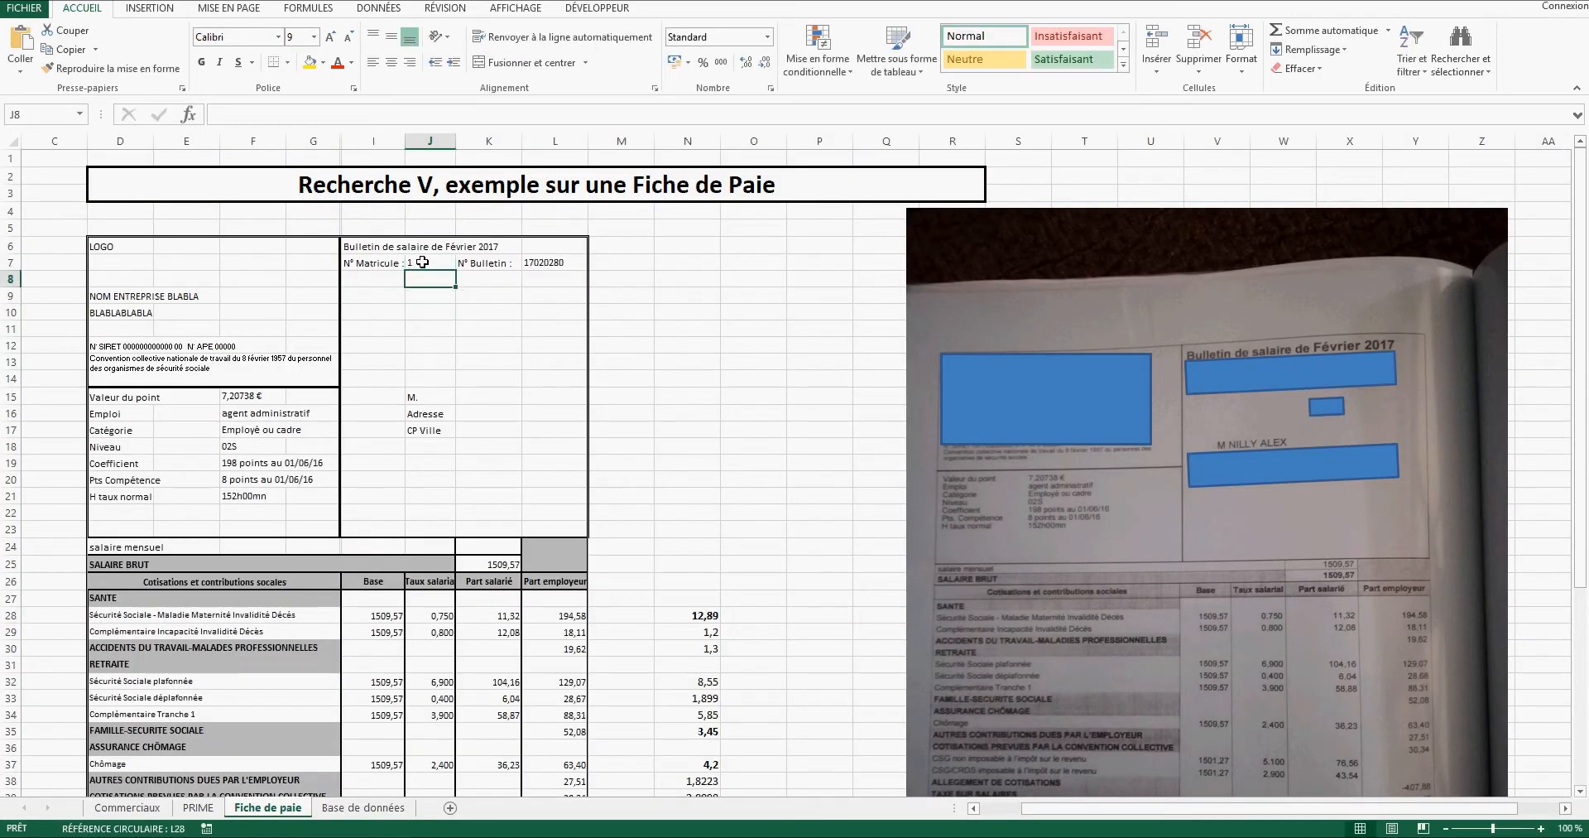
Extend the RECHERCHEV formula in J15 with &" "& to add a space separator.
{"action": "left_click", "coordinate": [430, 395]}
{"action": "left_click", "coordinate": [504, 117]}
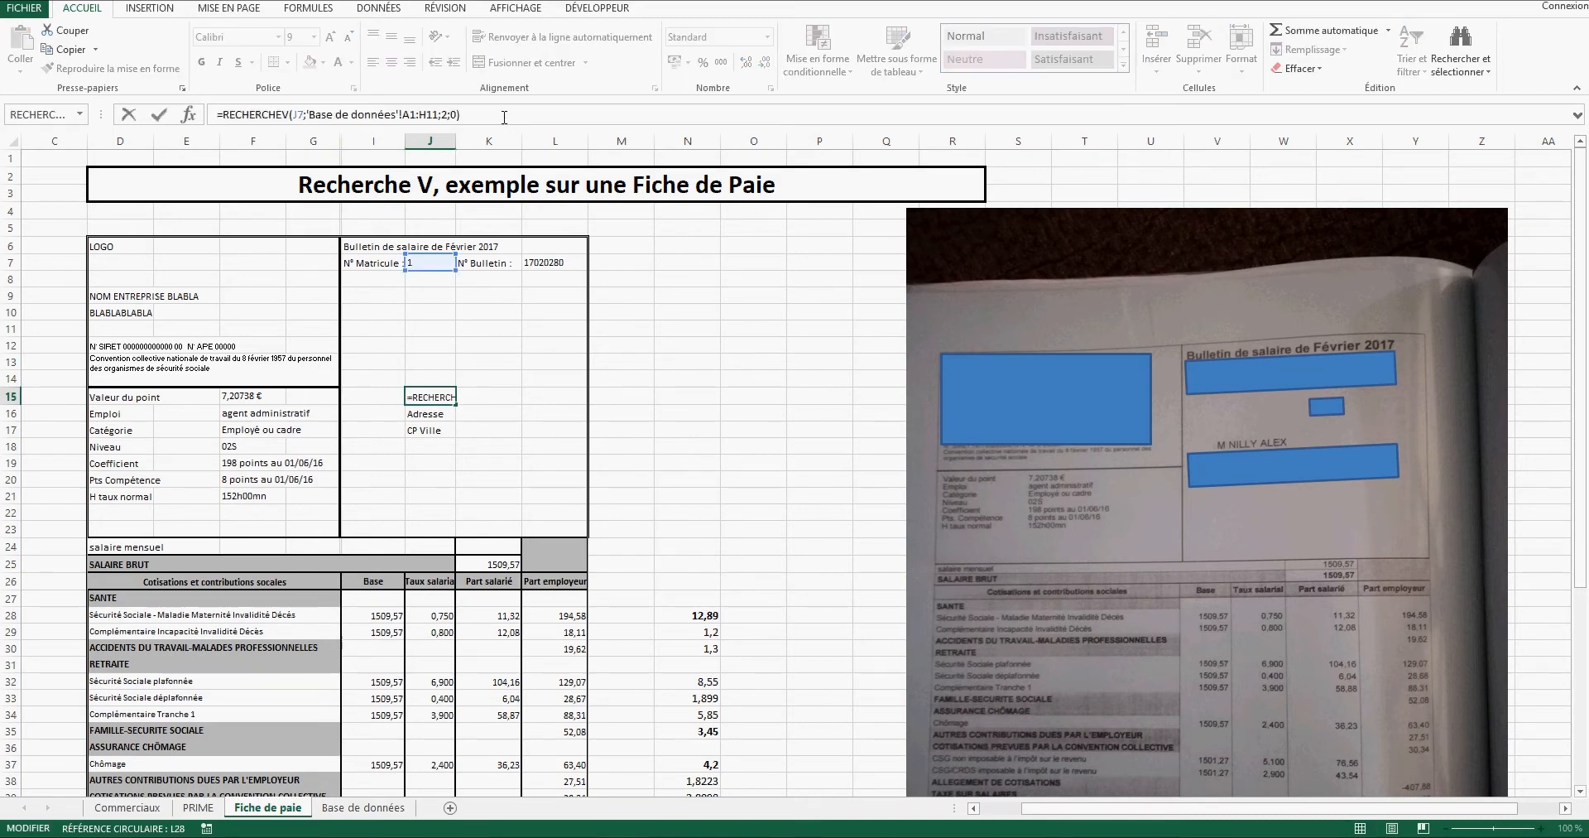
{"action": "type", "text": "&"}
{"action": "type", "text": " \"&"}
Append a copy of the RECHERCHEV to the J15 formula and set its column index to 3 for the Nom column.
{"action": "left_click_drag", "start_coordinate": [461, 114], "coordinate": [222, 114]}
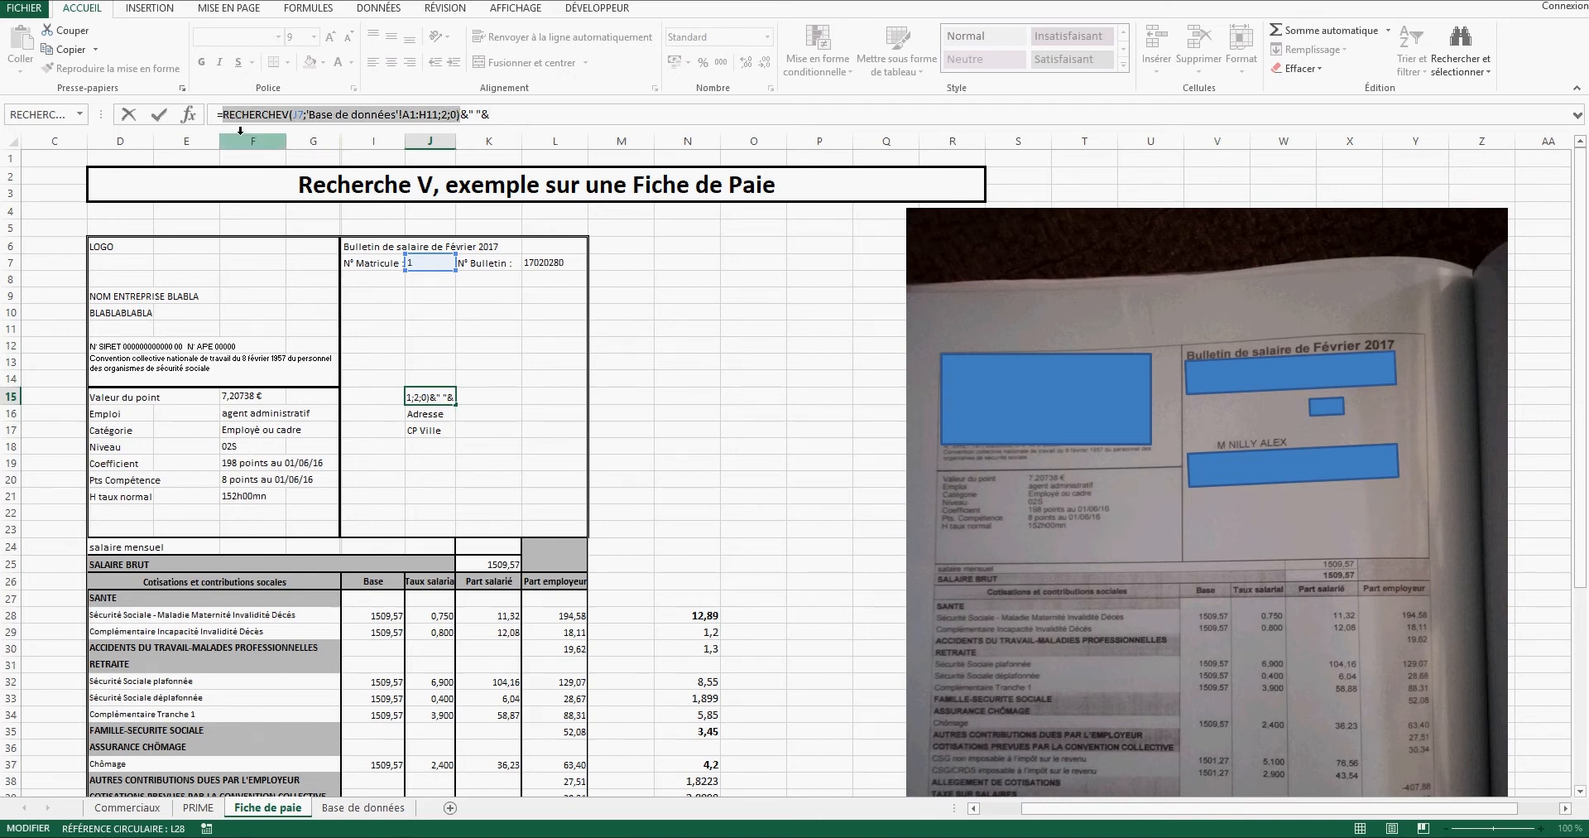
{"action": "key", "text": "ctrl+c"}
{"action": "left_click", "coordinate": [556, 115]}
{"action": "key", "text": "ctrl+v"}
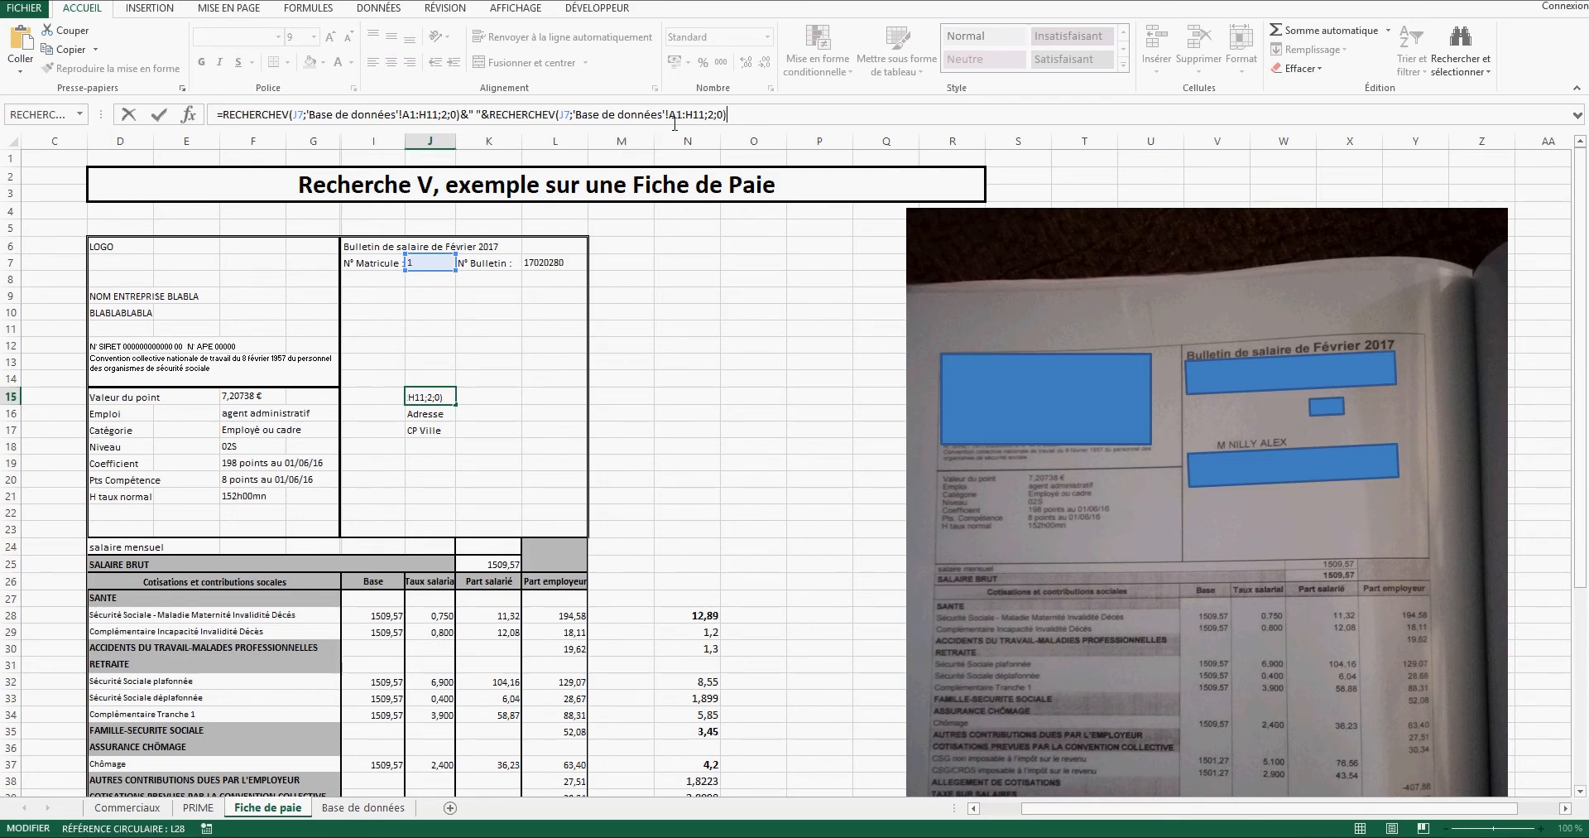
{"action": "left_click", "coordinate": [710, 114]}
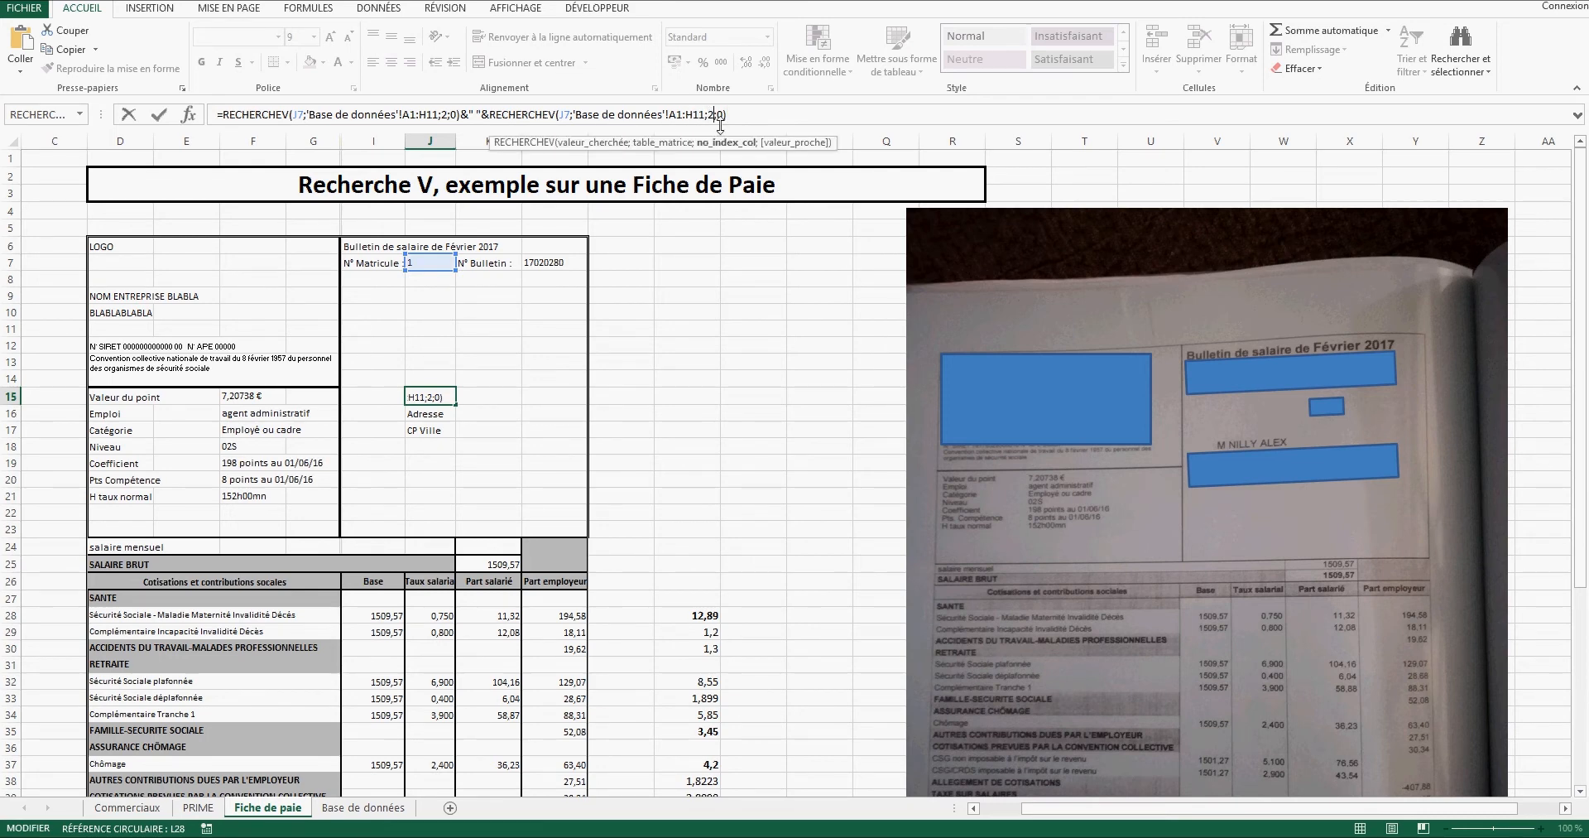
{"action": "key", "text": "BackSpace"}
{"action": "type", "text": "3;0)"}
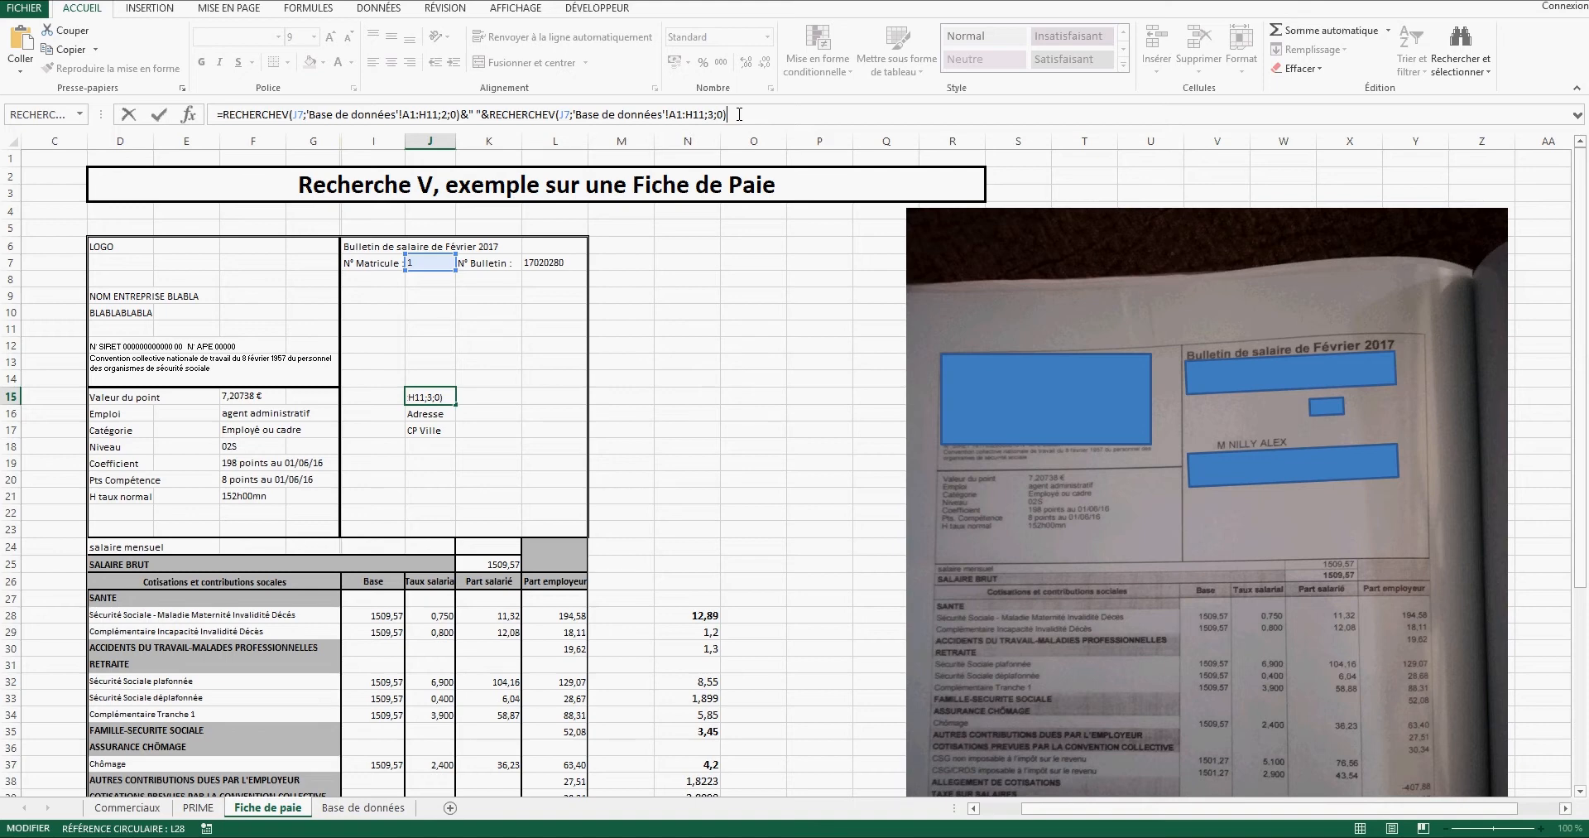
Append &" "& and a third RECHERCHEV with column index 4 for the Prénom column to the J15 formula, and validate it.
{"action": "type", "text": "&\" \""}
{"action": "key", "text": "ctrl+v"}
{"action": "left_click", "coordinate": [748, 114]}
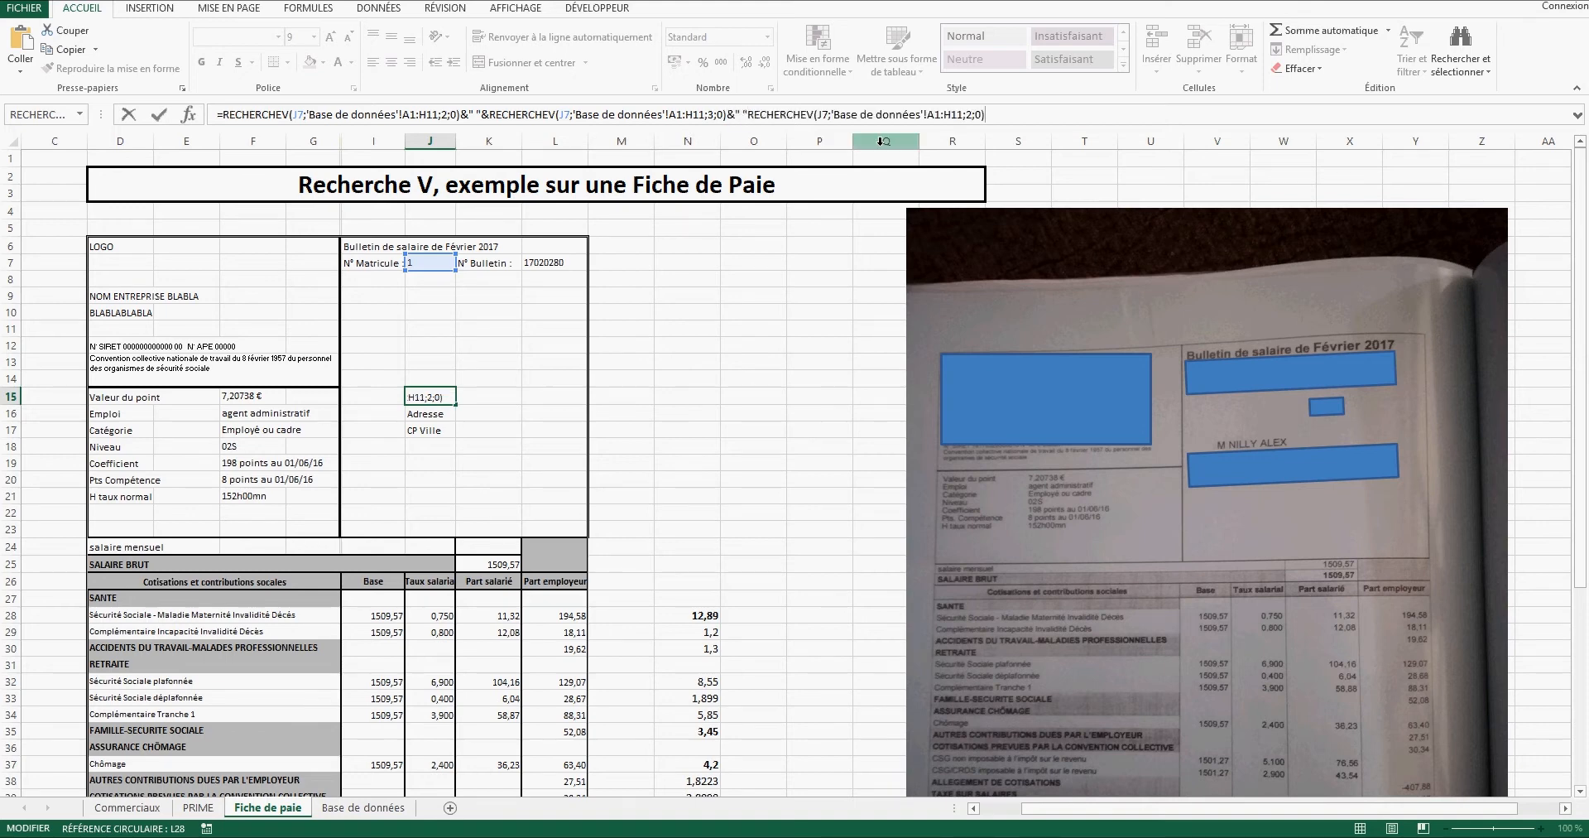
{"action": "type", "text": "&"}
{"action": "left_click", "coordinate": [983, 115]}
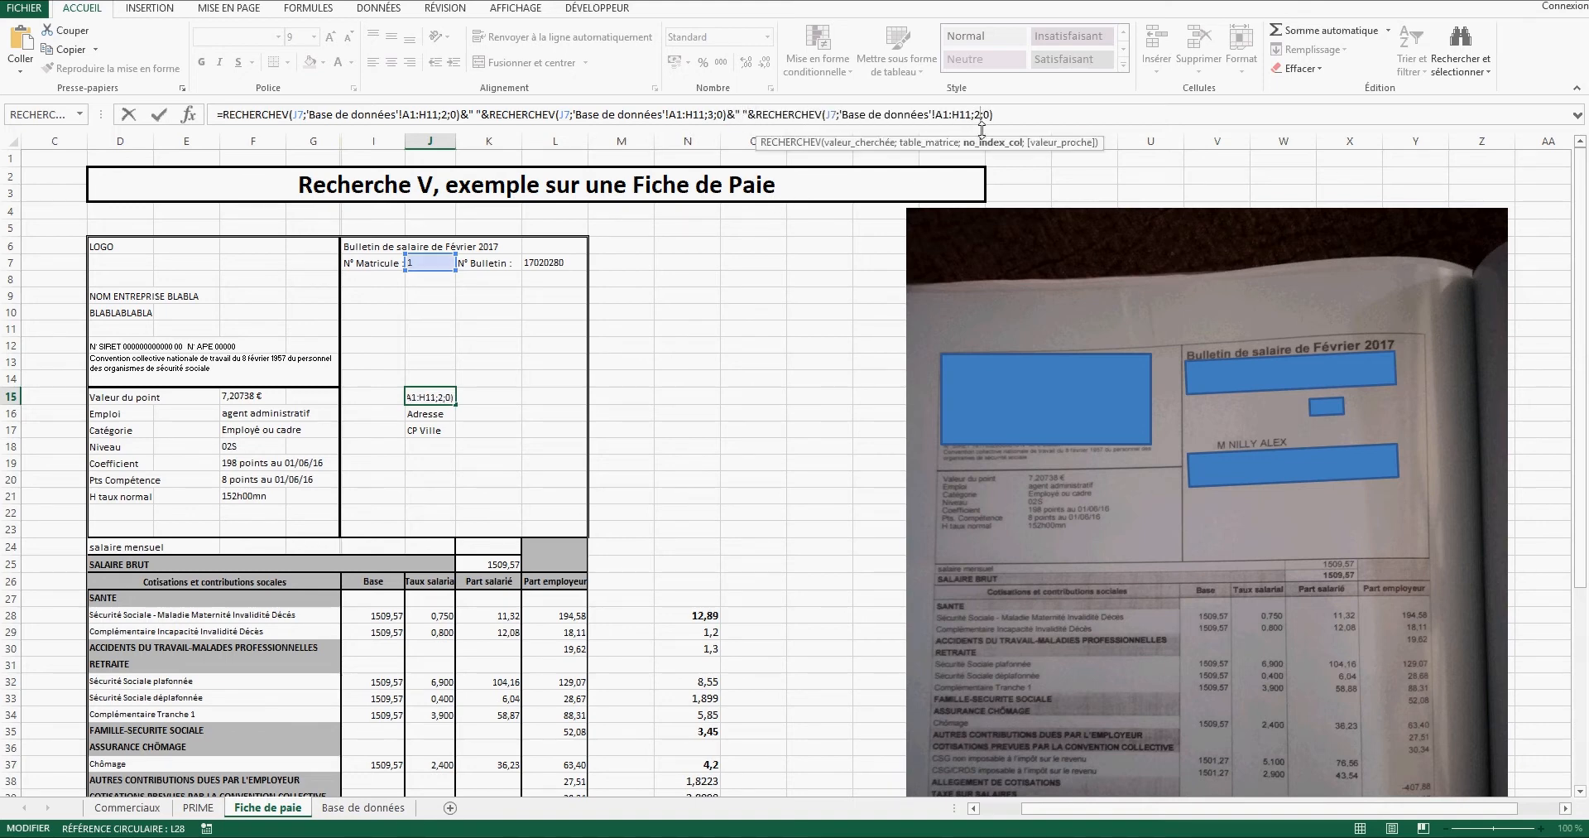
{"action": "type", "text": "4"}
{"action": "key", "text": "Return"}
{"action": "left_click", "coordinate": [803, 346]}
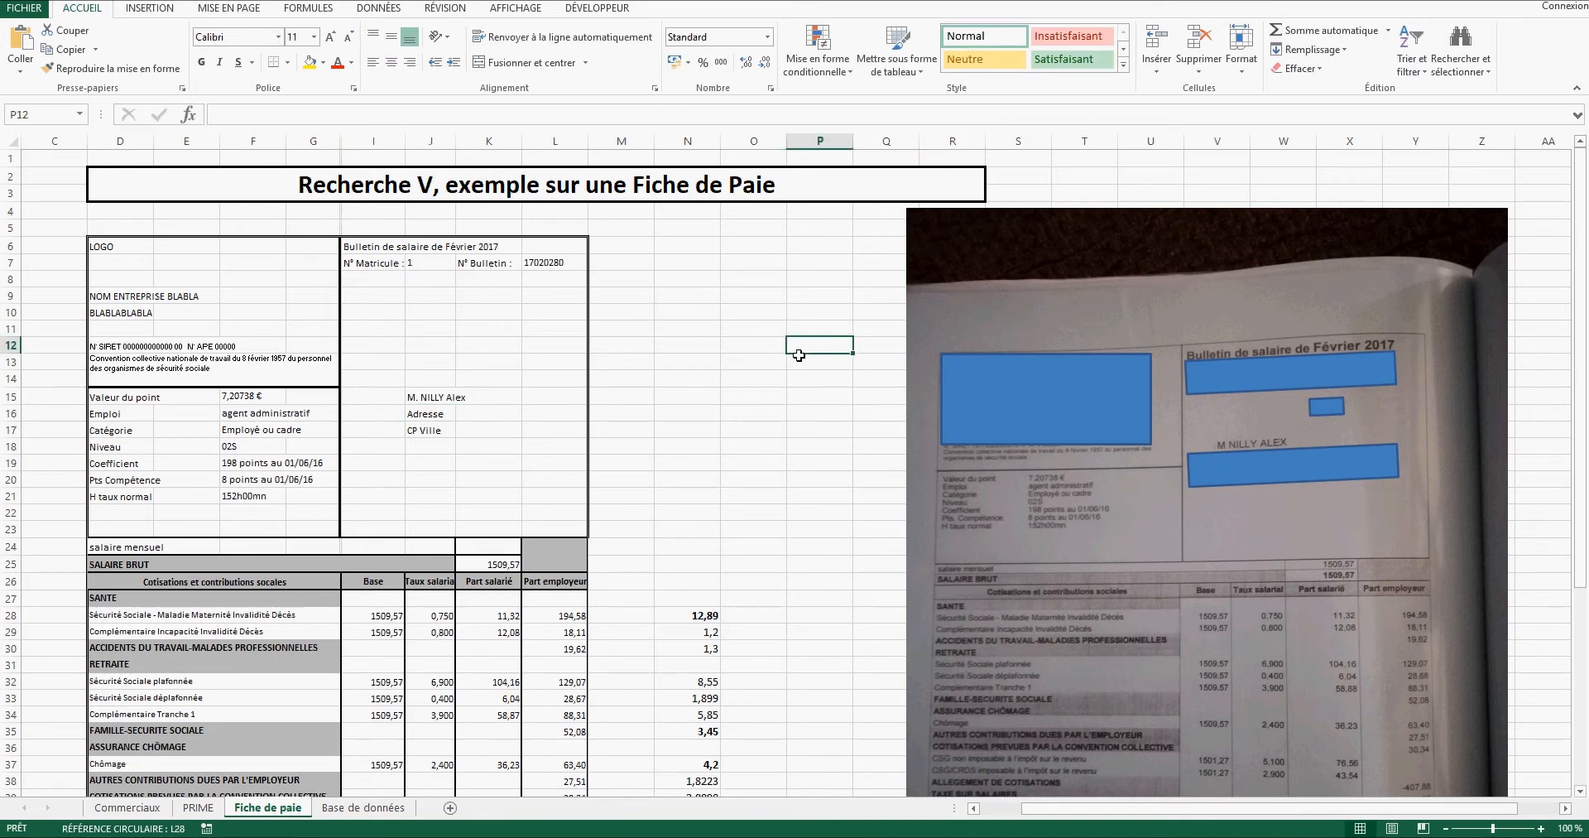
Test the combined civility and name lookup by setting the matricule number in J7 to 2, 3 and 4 in turn.
{"action": "left_click", "coordinate": [445, 401]}
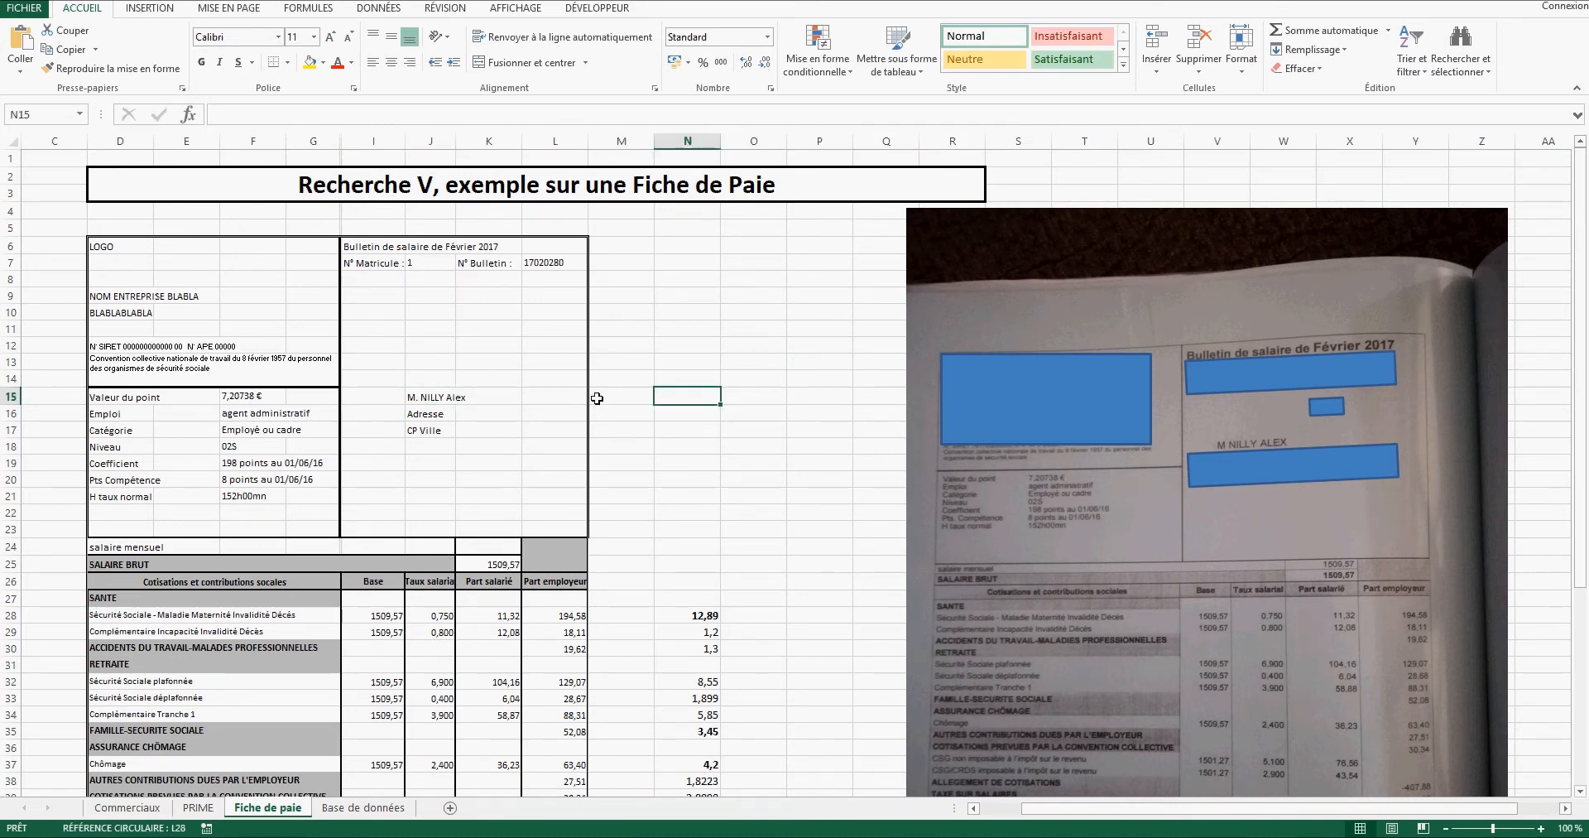
{"action": "left_click", "coordinate": [432, 265]}
{"action": "type", "text": "2"}
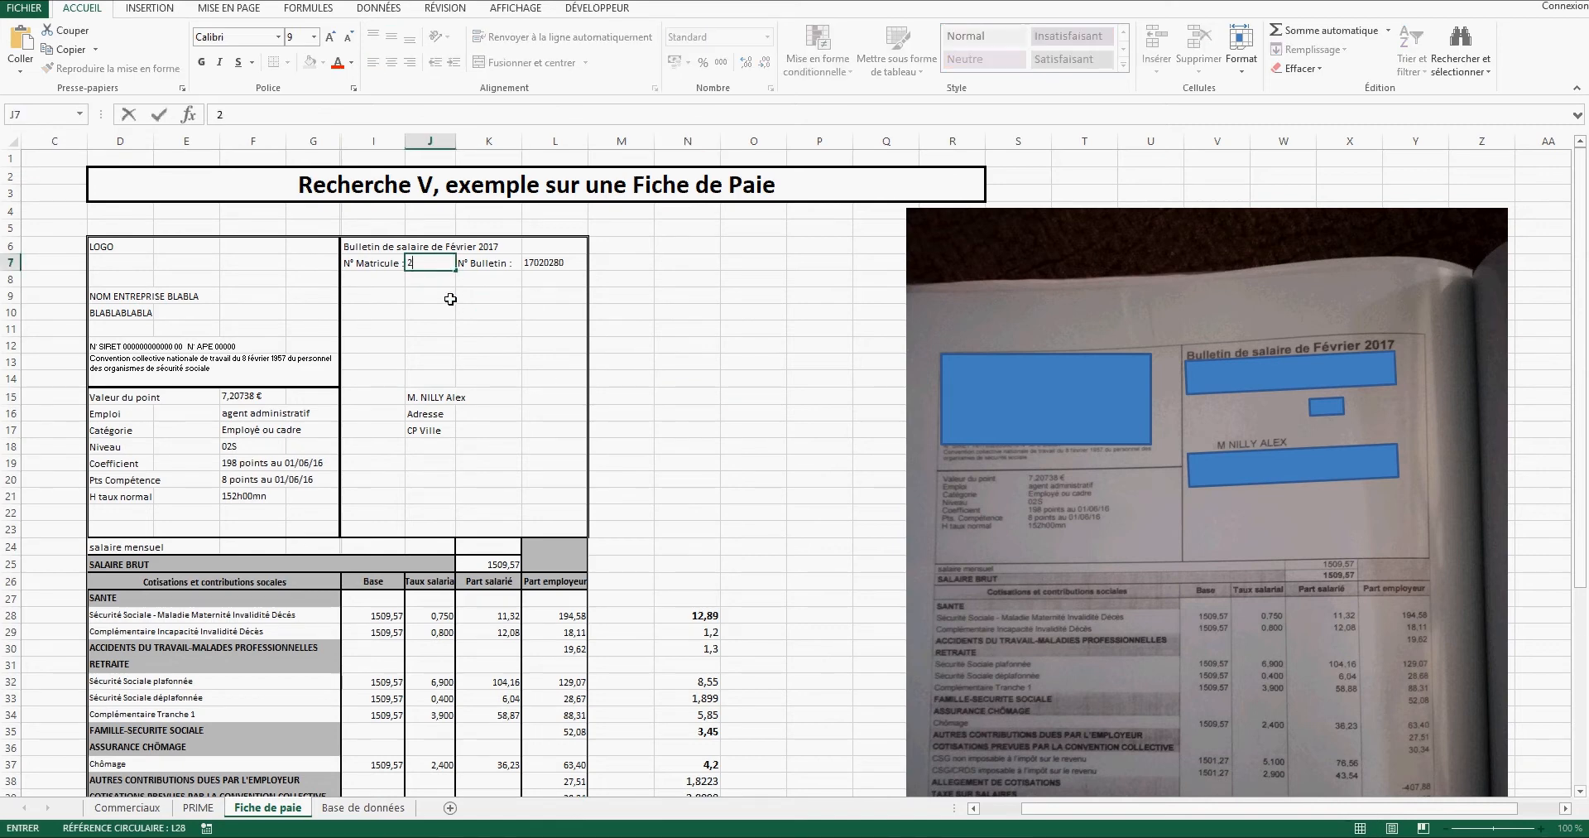
{"action": "key", "text": "Return"}
{"action": "left_click", "coordinate": [431, 265]}
{"action": "type", "text": "3"}
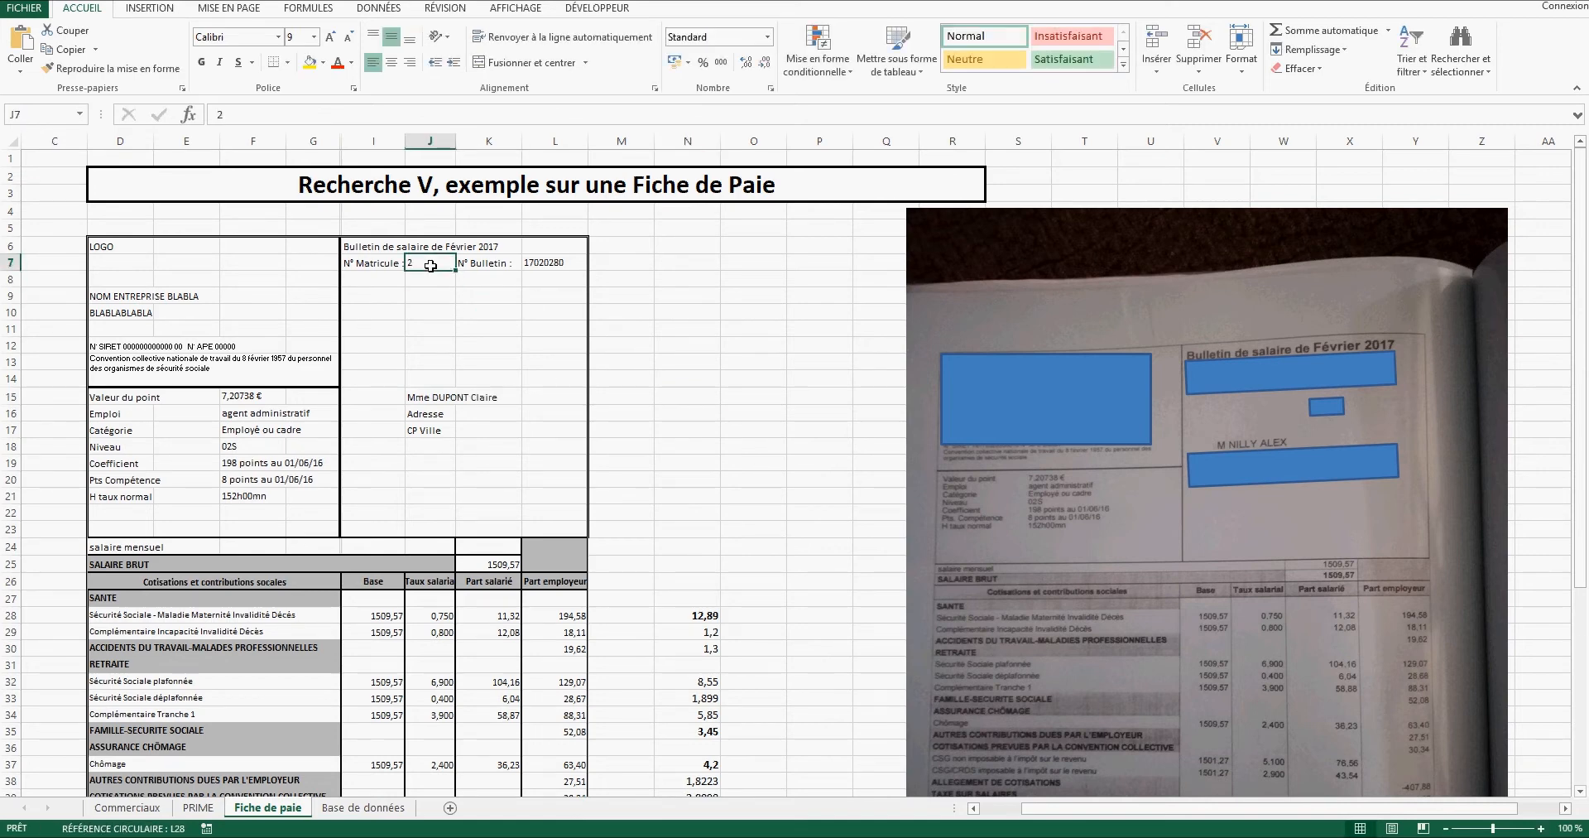
{"action": "key", "text": "Return"}
{"action": "left_click", "coordinate": [431, 264]}
{"action": "type", "text": "4"}
{"action": "key", "text": "Return"}
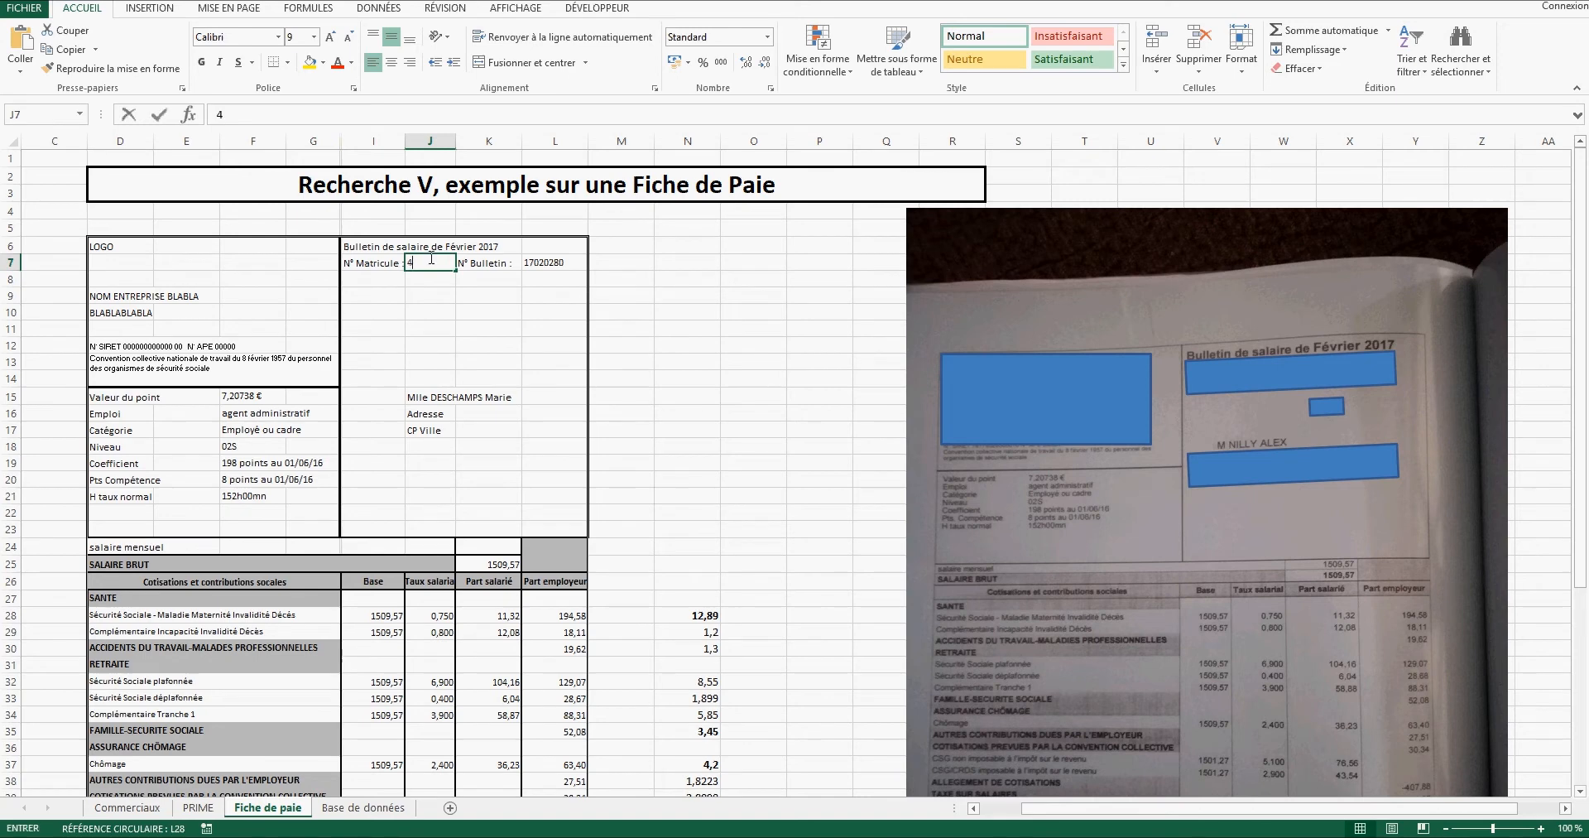
Set the matricule number in J7 of the payslip to 1.
{"action": "left_click", "coordinate": [427, 263]}
{"action": "type", "text": "1"}
{"action": "key", "text": "Return"}
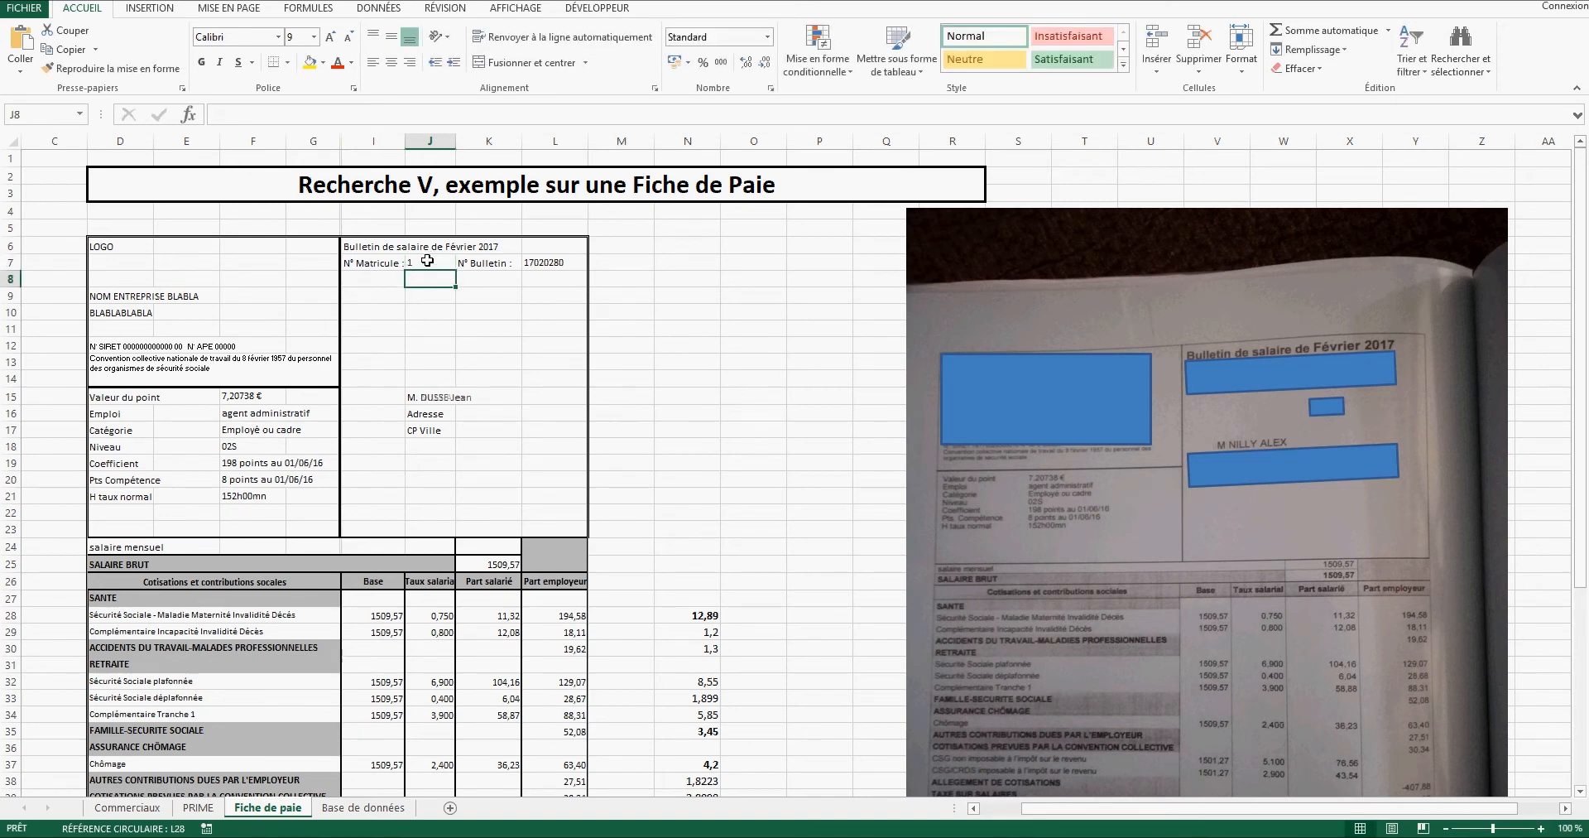
{"action": "left_click", "coordinate": [702, 315]}
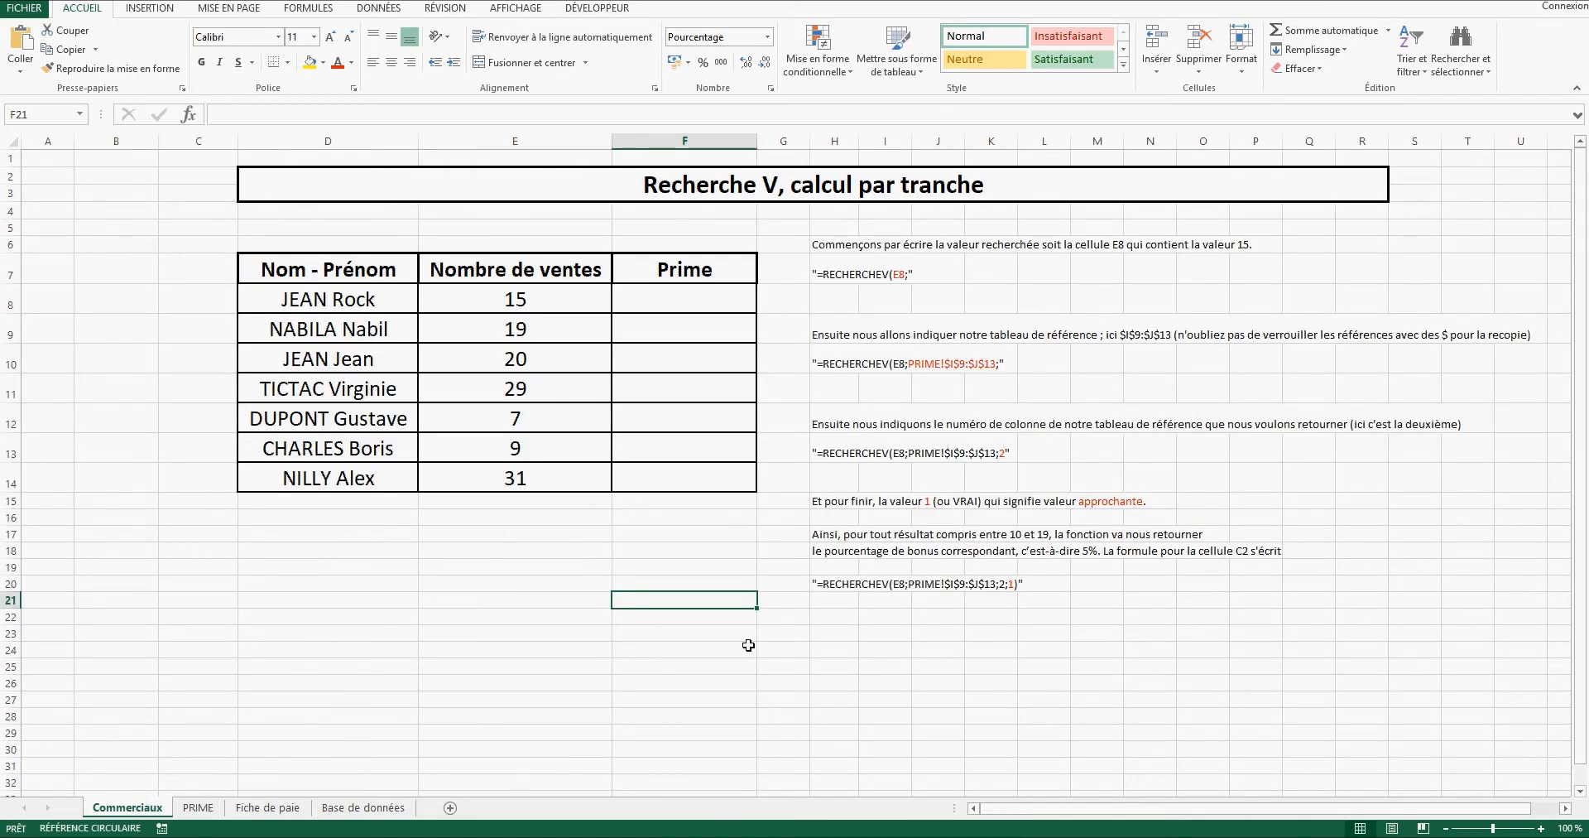
Review the Volume and Pourcentage columns of the Tableau PRIME on the PRIME sheet.
{"action": "key", "text": "ctrl+Page_Down"}
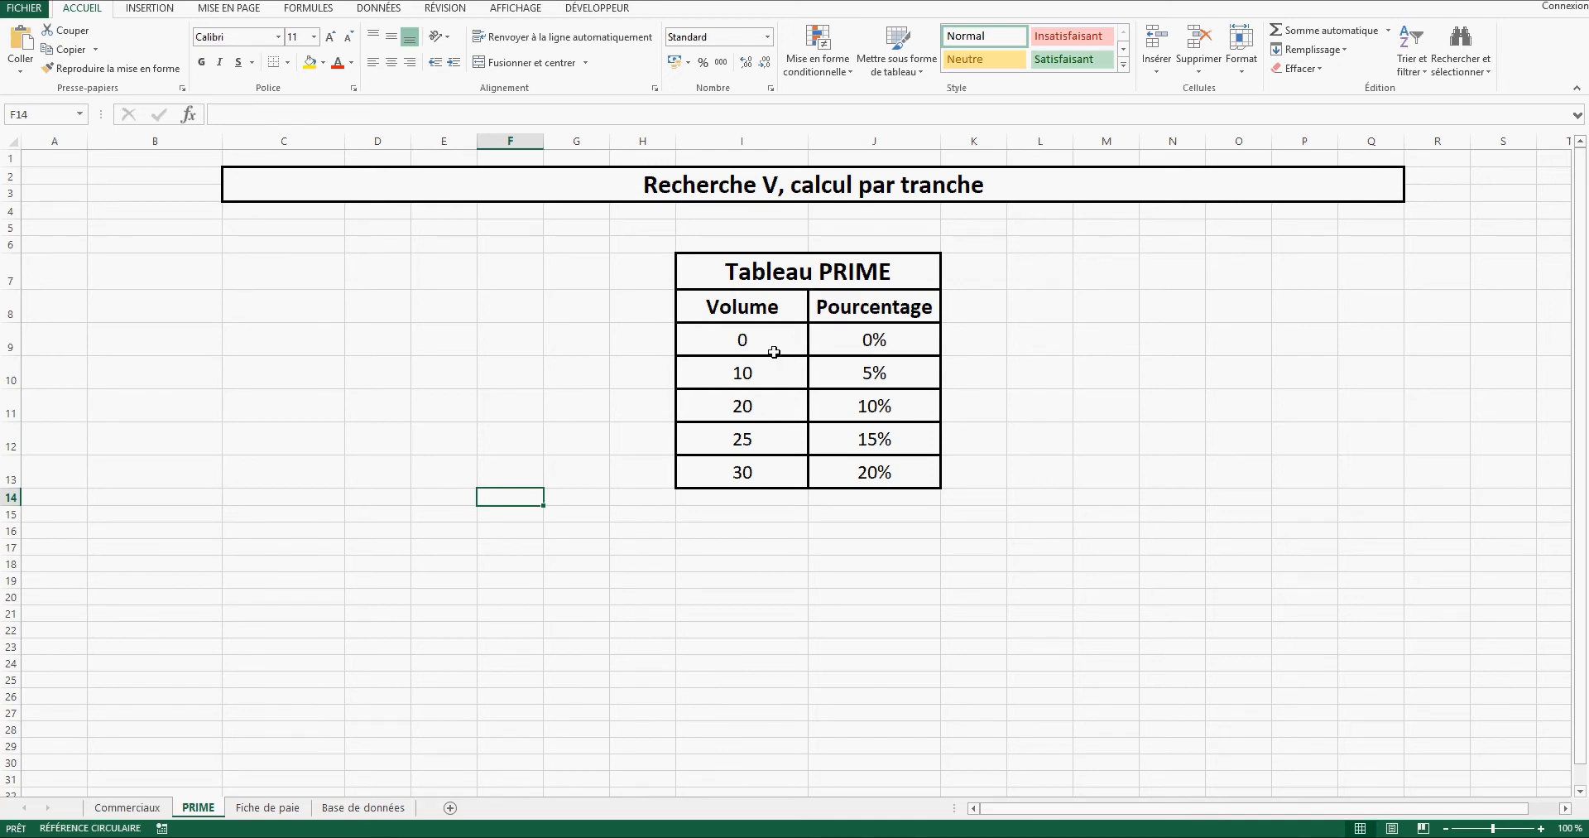
{"action": "left_click_drag", "start_coordinate": [774, 352], "coordinate": [756, 455]}
{"action": "left_click_drag", "start_coordinate": [916, 340], "coordinate": [905, 455]}
{"action": "left_click", "coordinate": [1018, 519]}
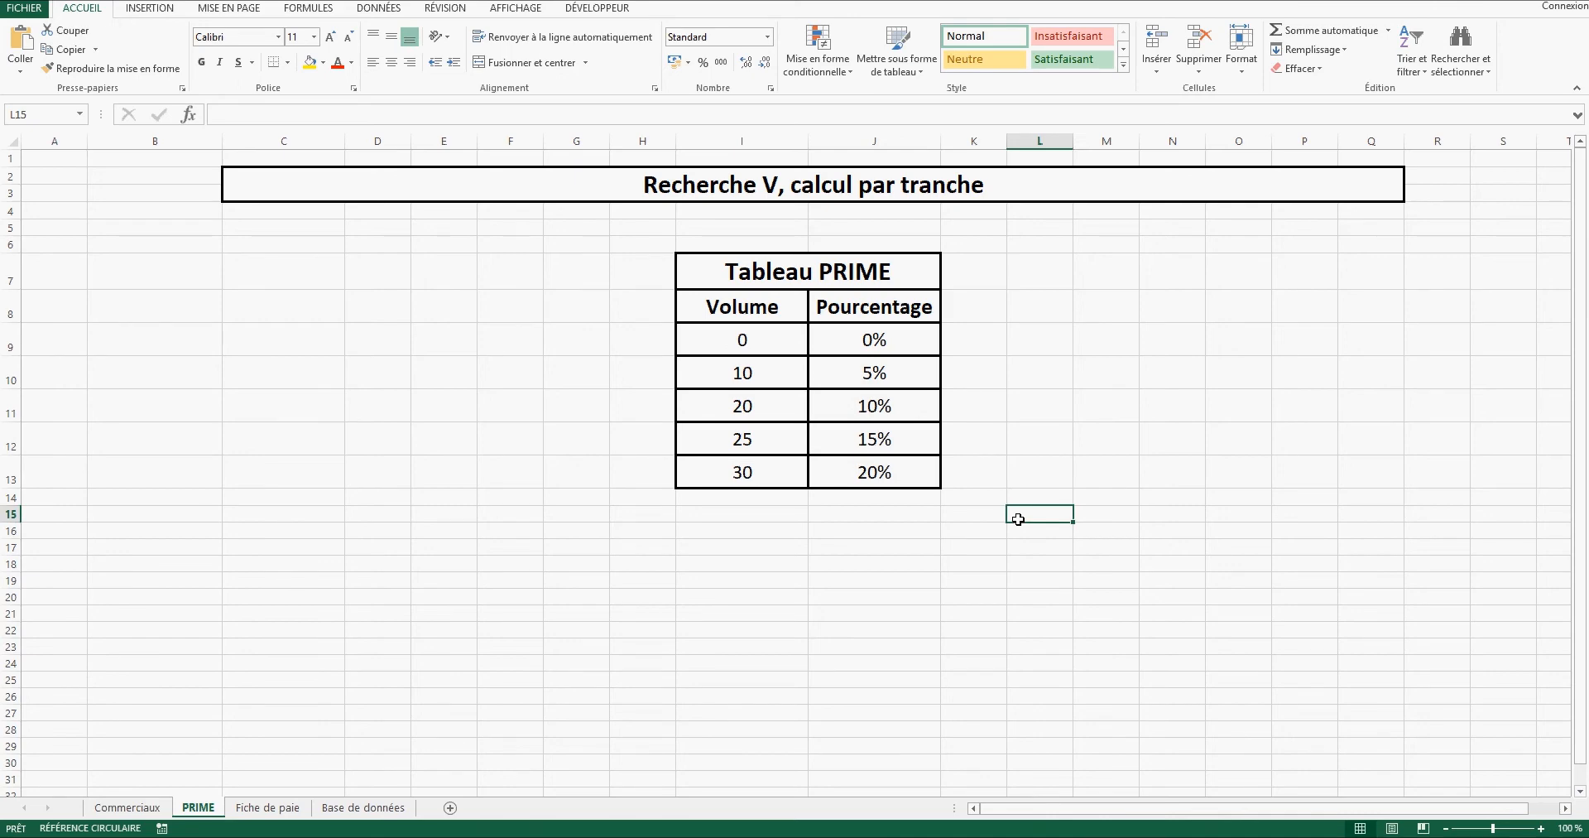
Insert a RECHERCHEV function in F8 of the Commerciaux sheet with E8 as the Valeur_cherchée.
{"action": "left_click", "coordinate": [132, 808]}
{"action": "left_click", "coordinate": [713, 309]}
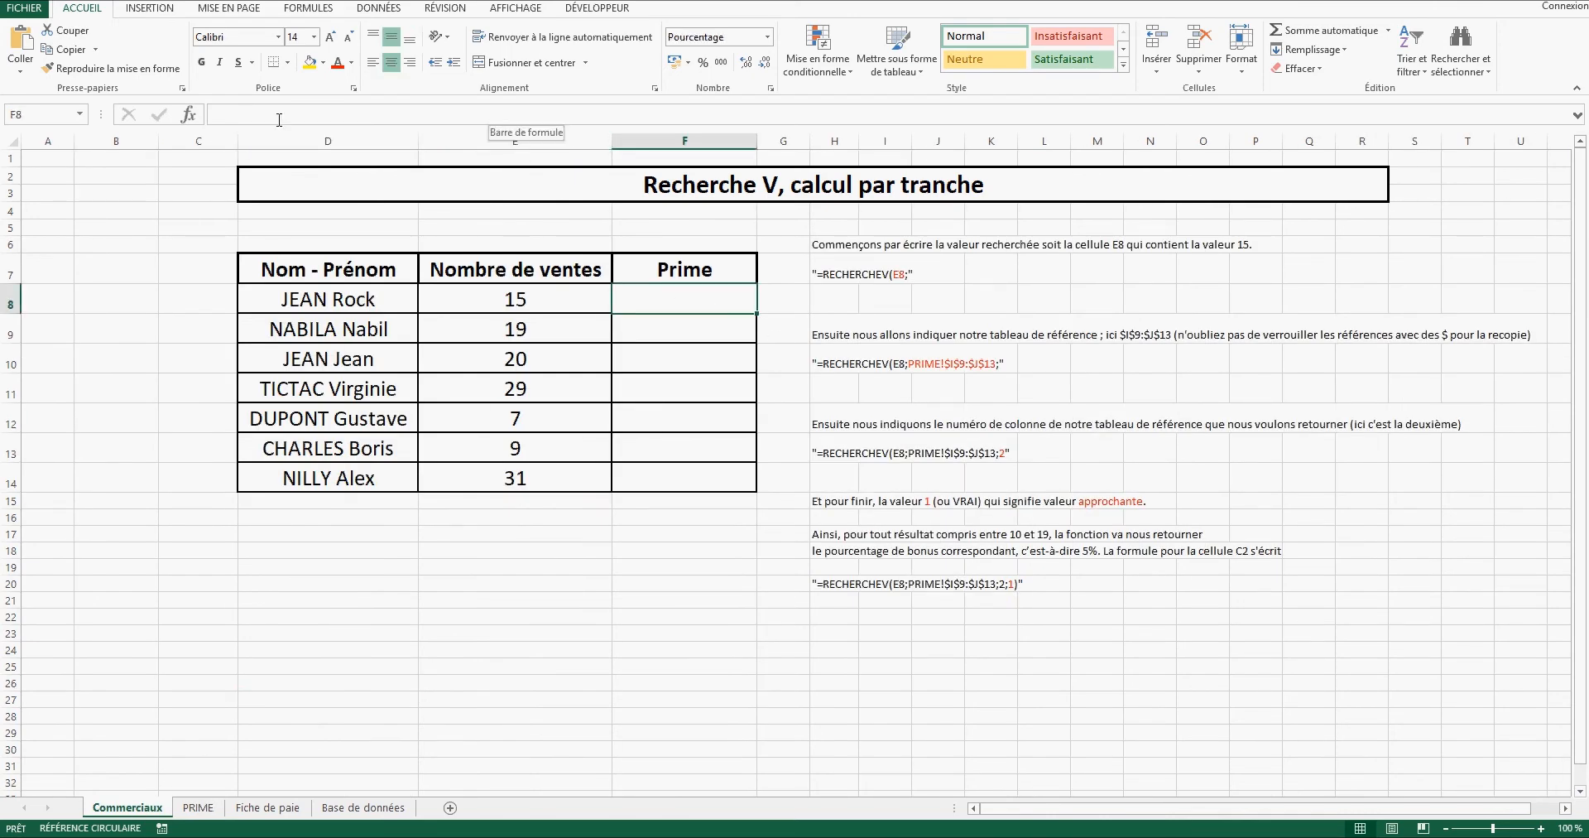
{"action": "left_click", "coordinate": [190, 116]}
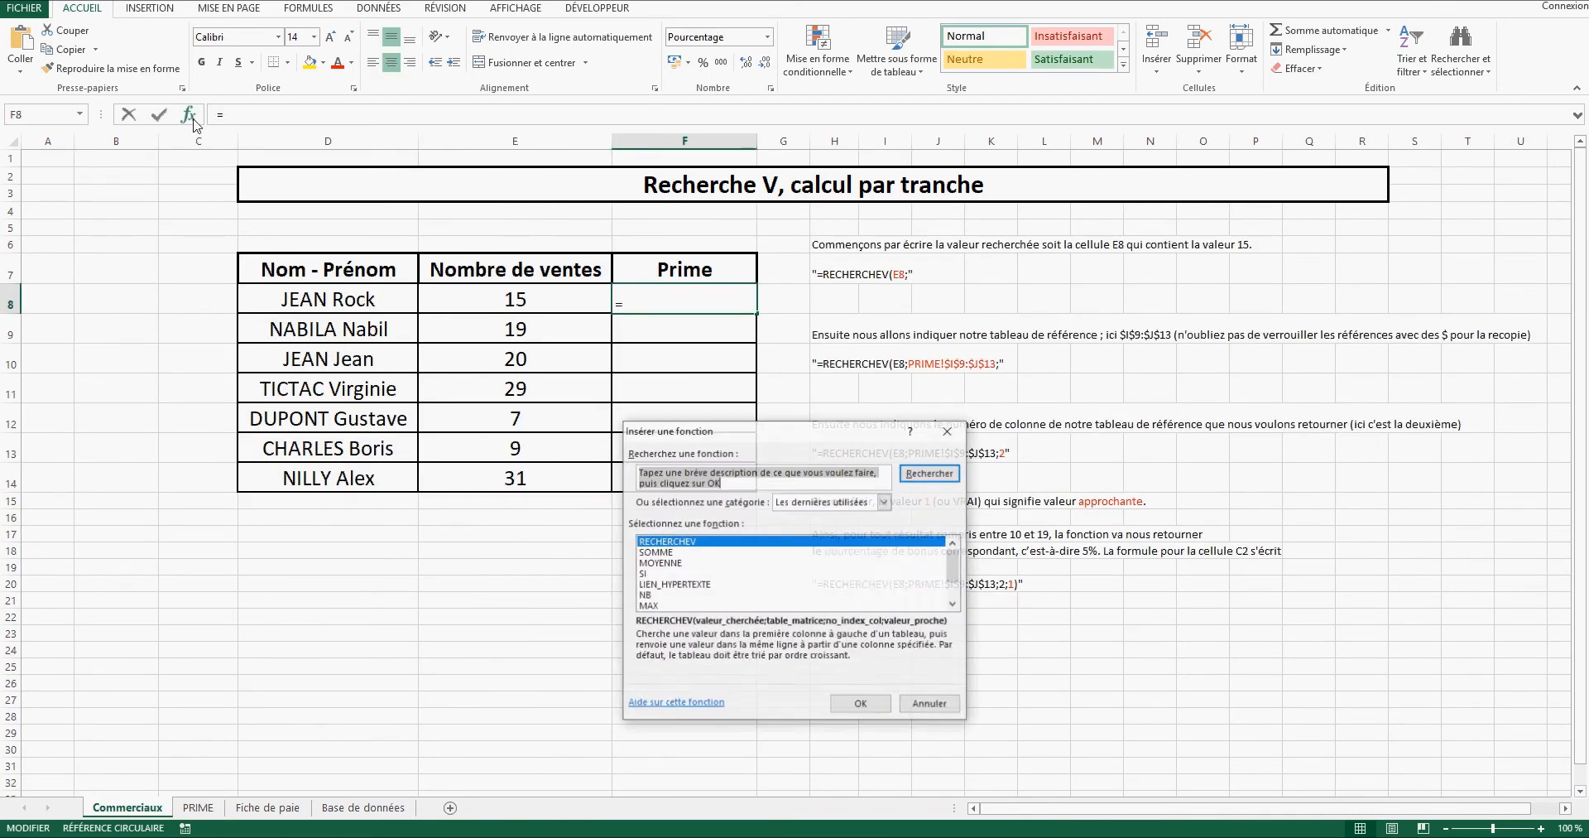
{"action": "double_click", "coordinate": [701, 542]}
{"action": "left_click_drag", "start_coordinate": [718, 458], "coordinate": [707, 485]}
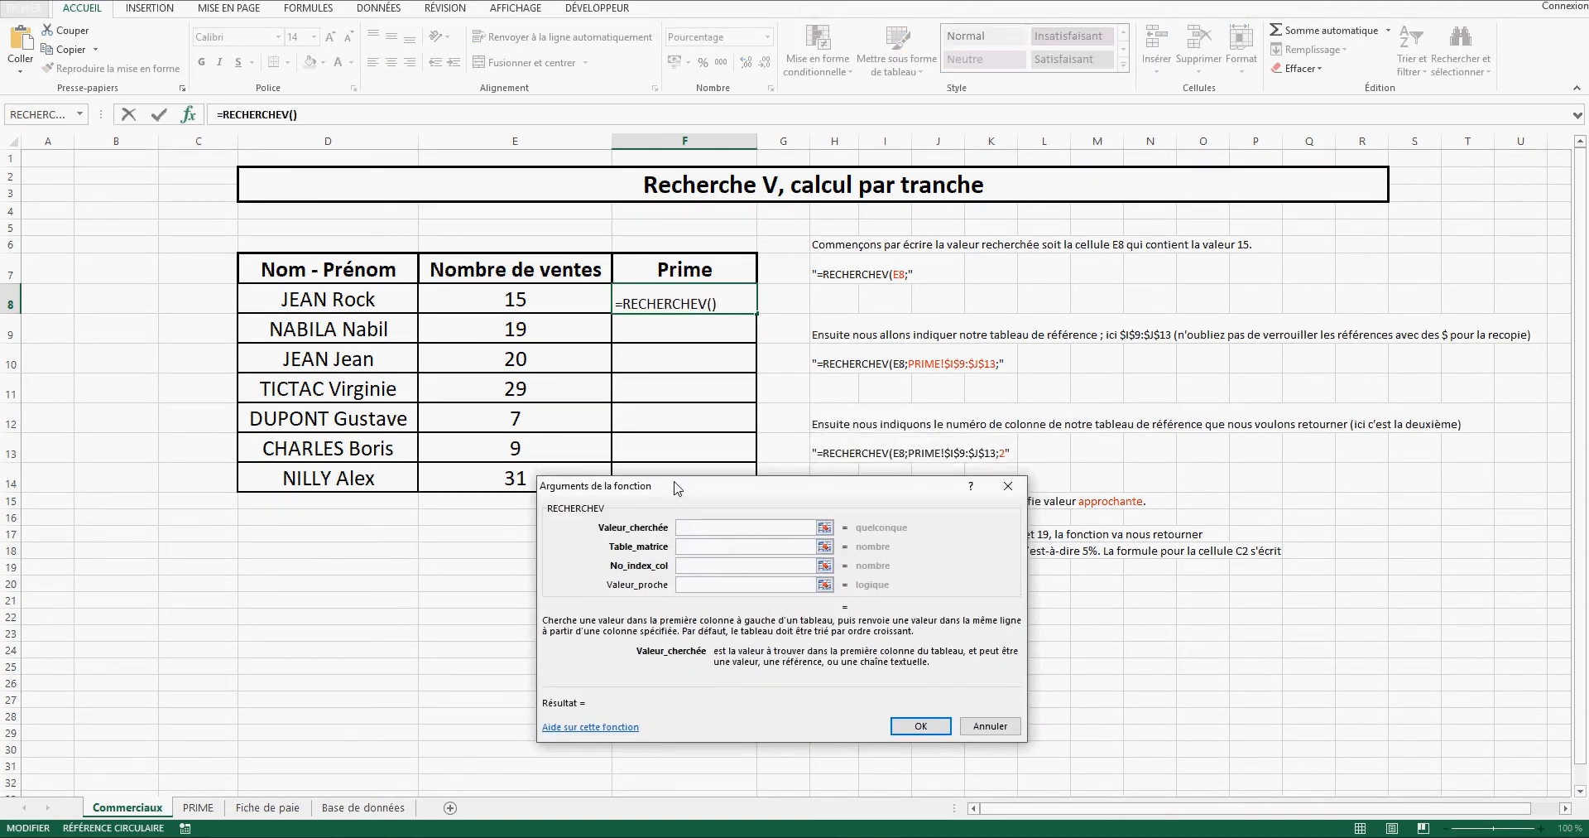
{"action": "left_click", "coordinate": [826, 528]}
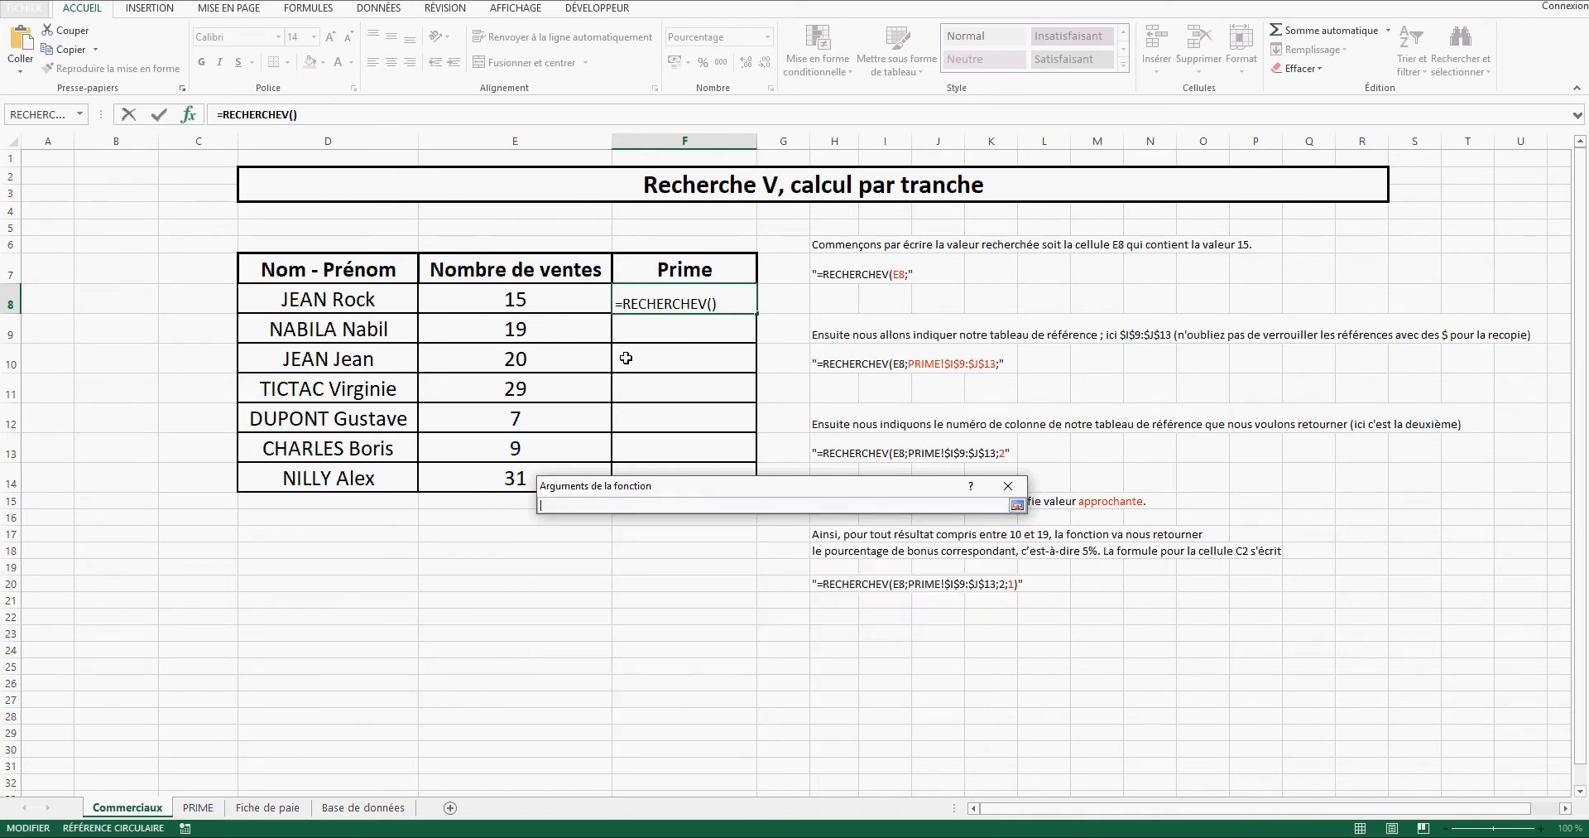
{"action": "left_click", "coordinate": [555, 303]}
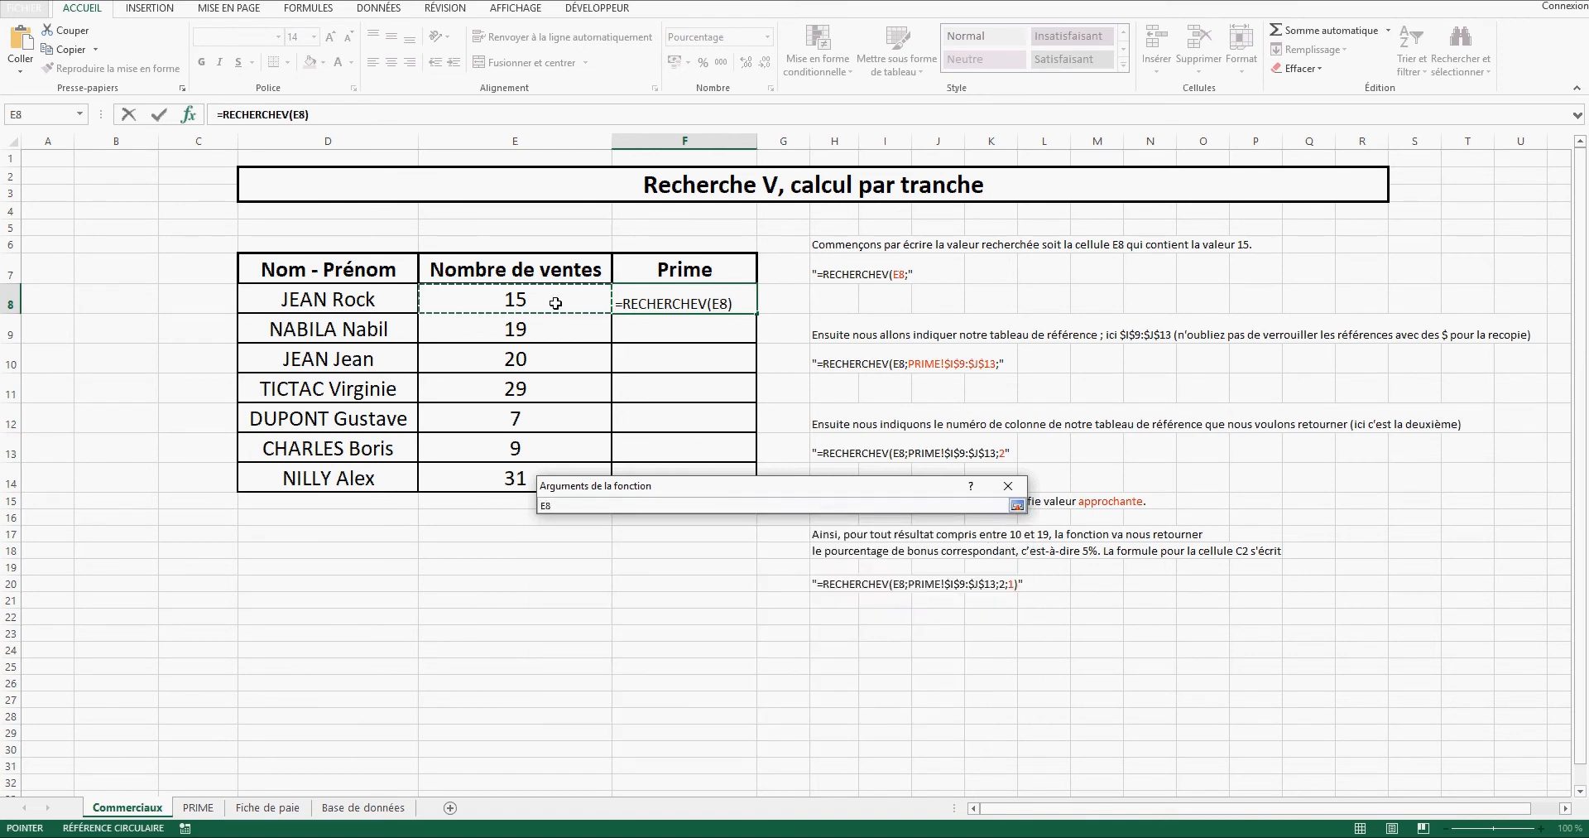
{"action": "key", "text": "Return"}
Set the Table_matrice argument to the range I9:J13 of the PRIME sheet.
{"action": "left_click", "coordinate": [700, 546]}
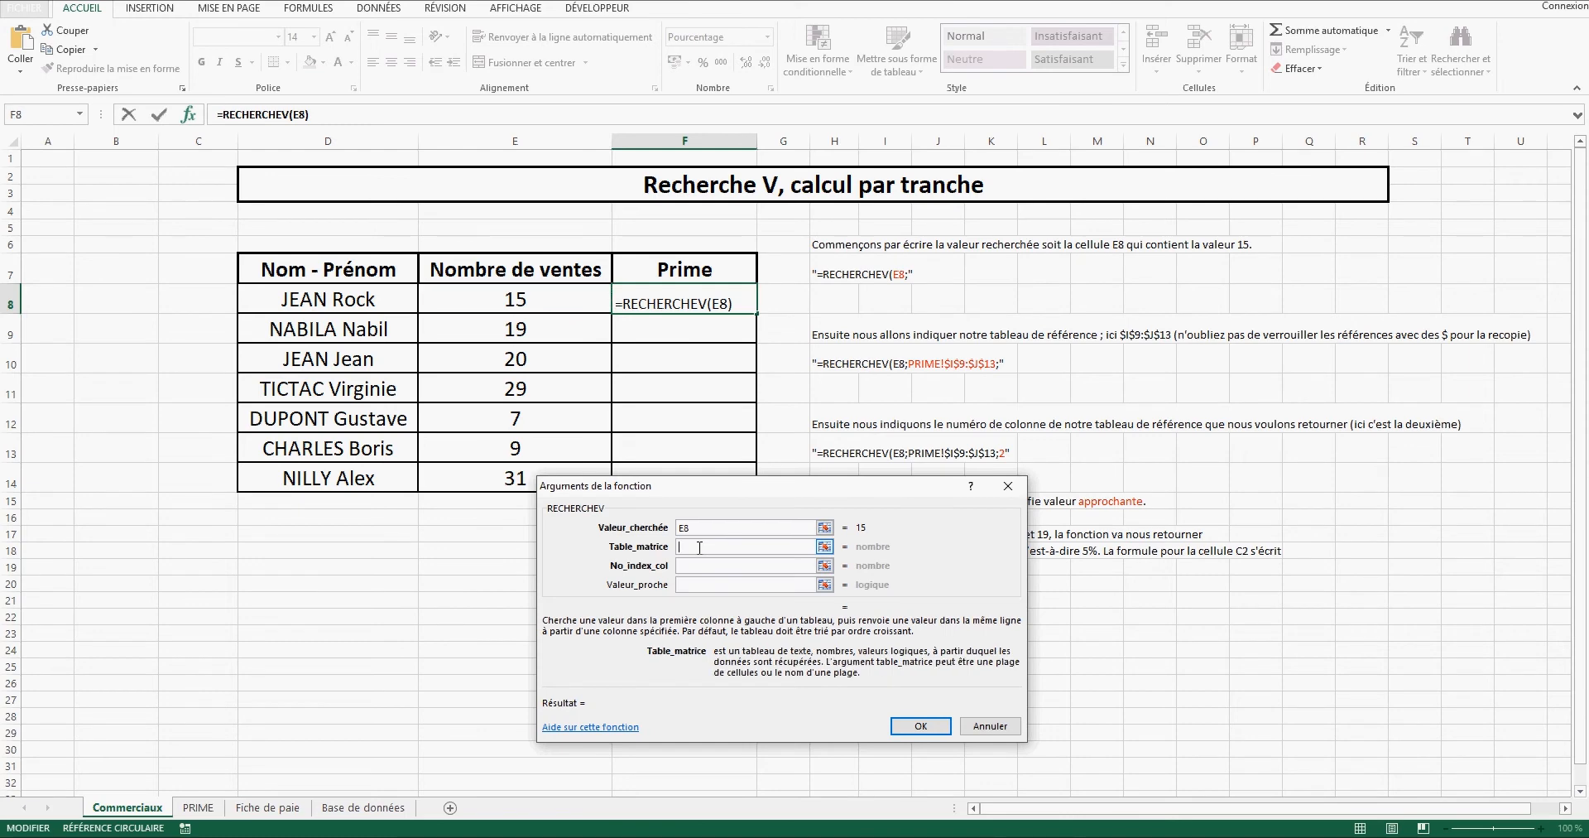
{"action": "left_click", "coordinate": [824, 547]}
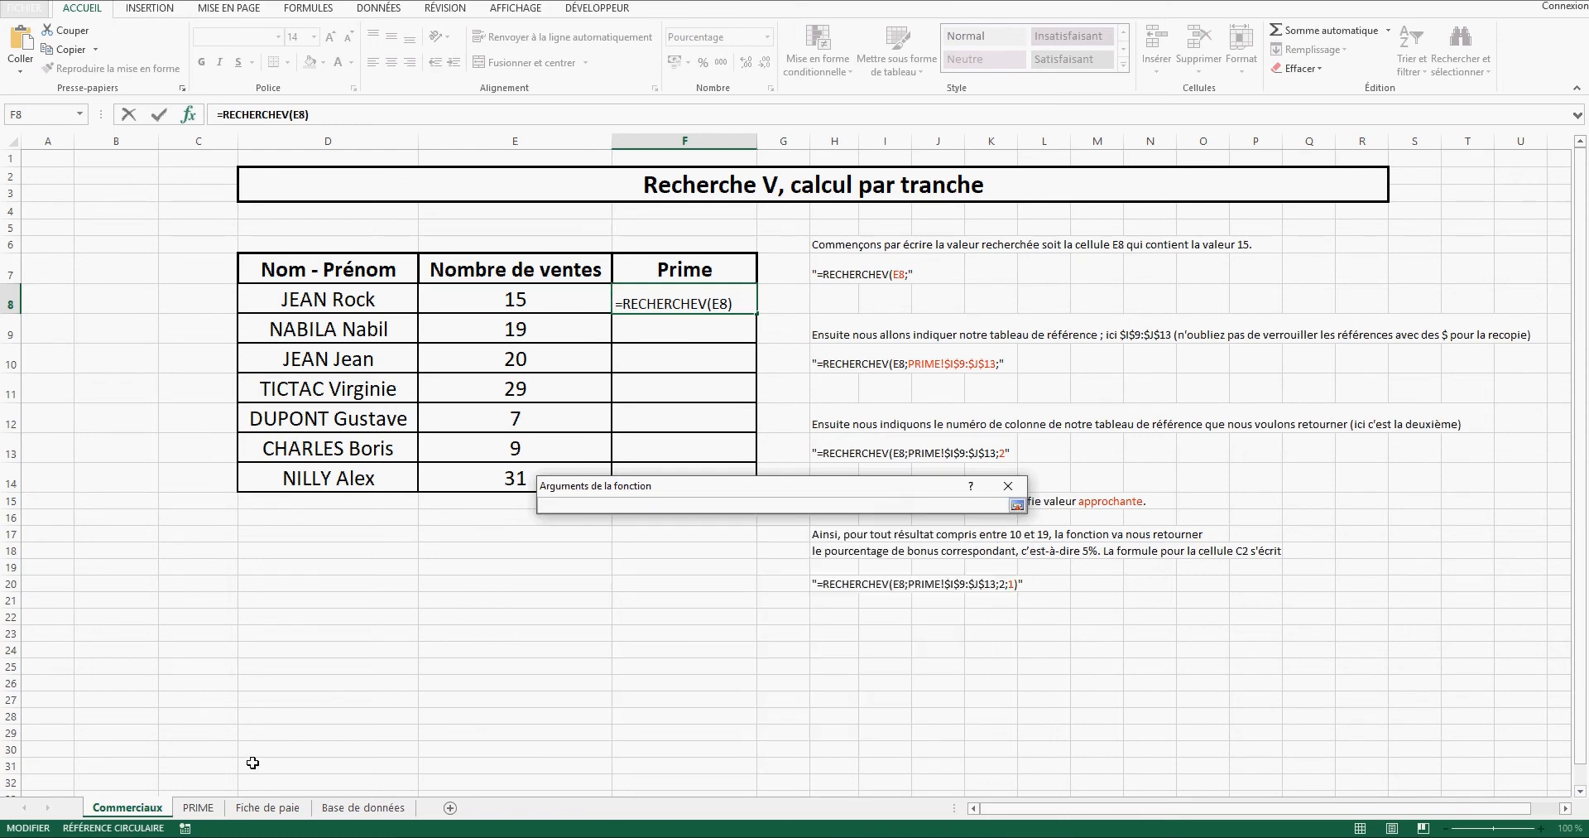
{"action": "left_click", "coordinate": [198, 807]}
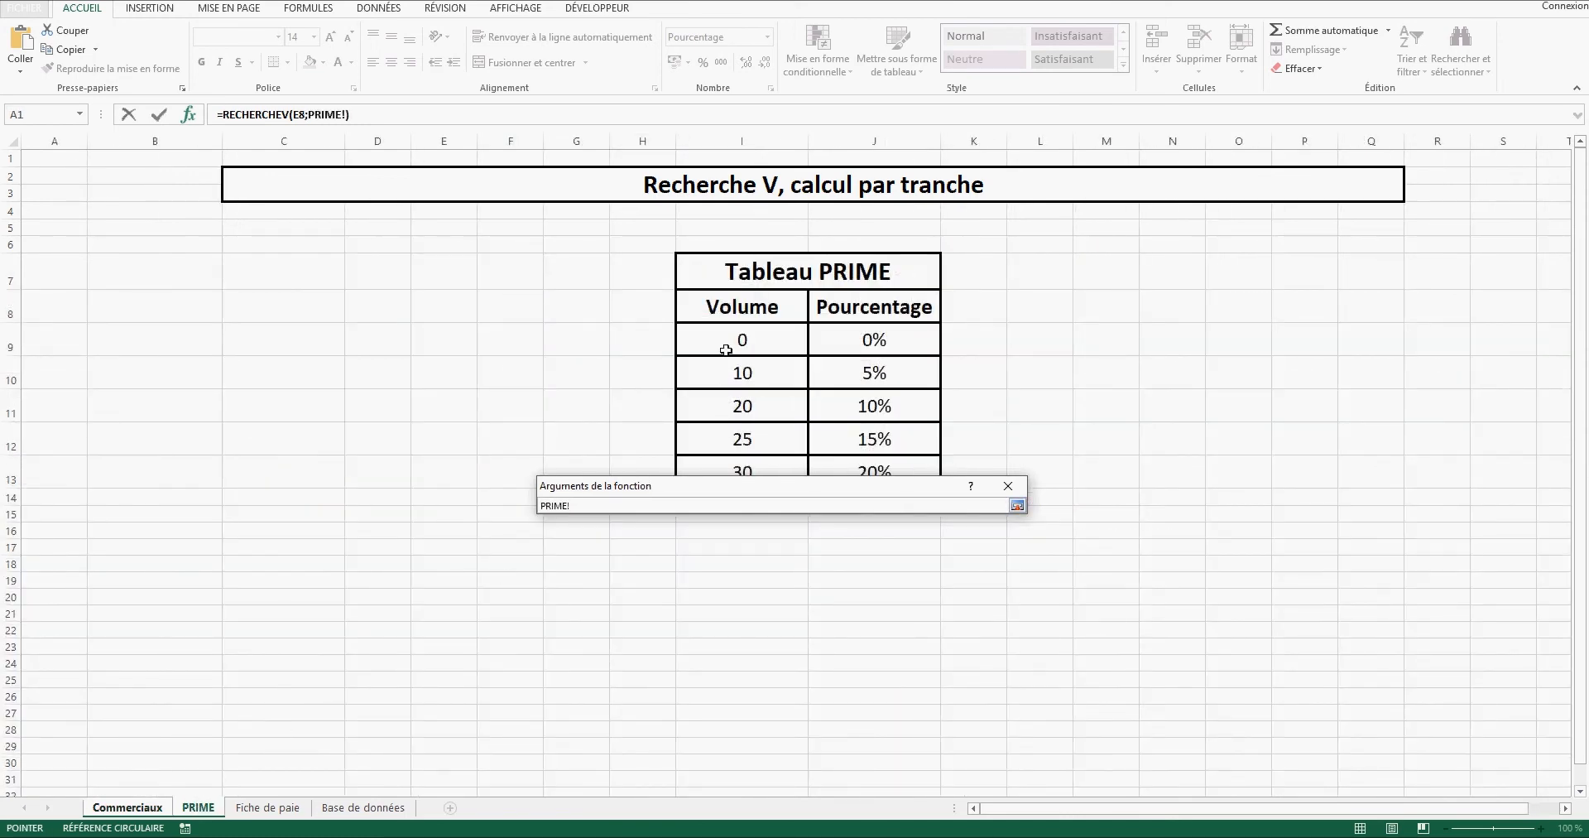
{"action": "left_click_drag", "start_coordinate": [728, 331], "coordinate": [869, 488]}
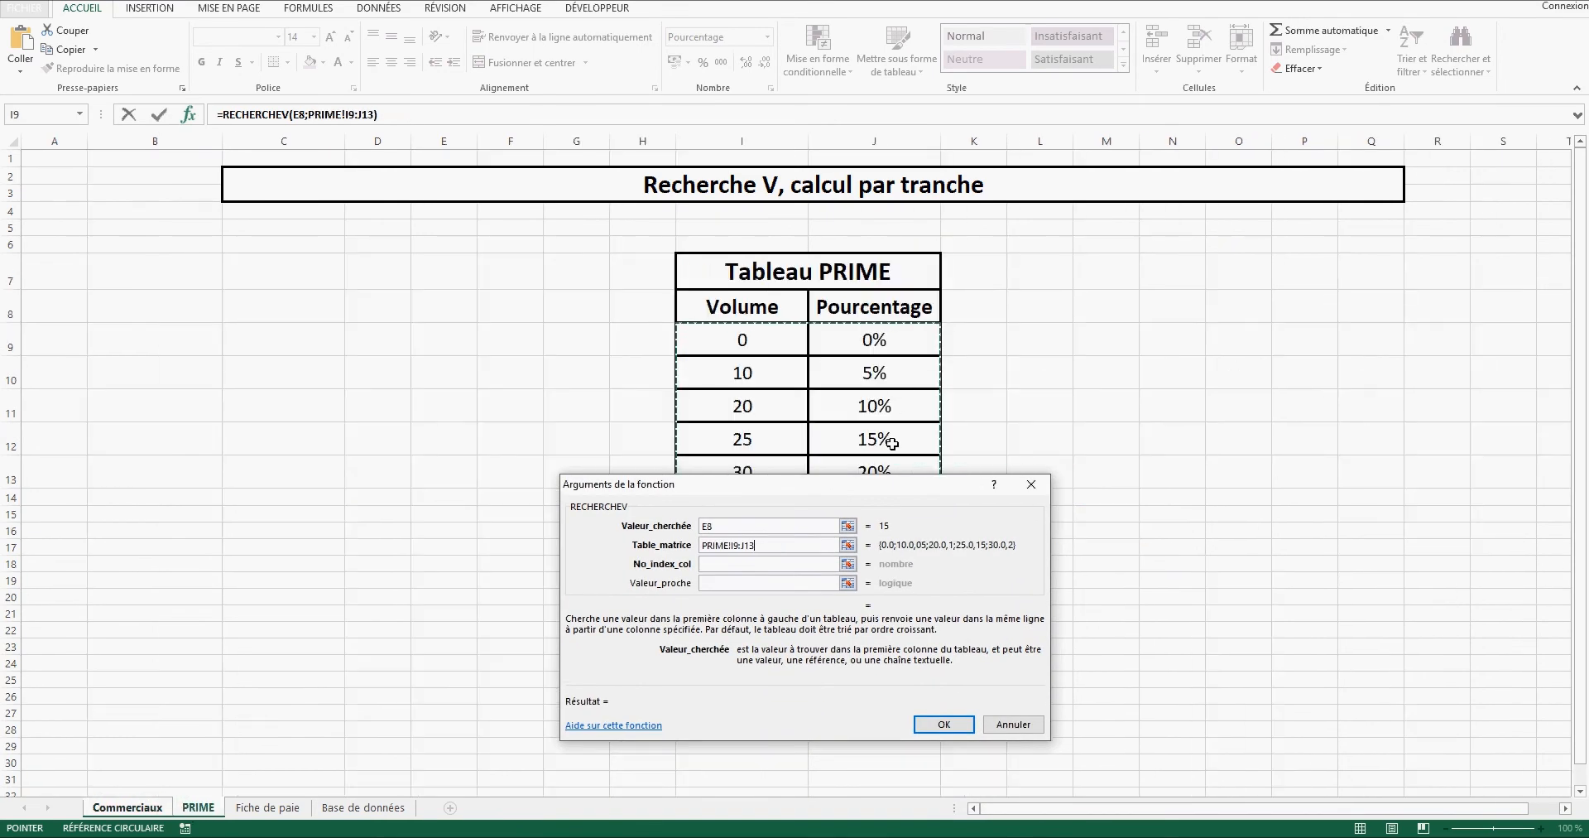
{"action": "left_click_drag", "start_coordinate": [874, 488], "coordinate": [485, 391]}
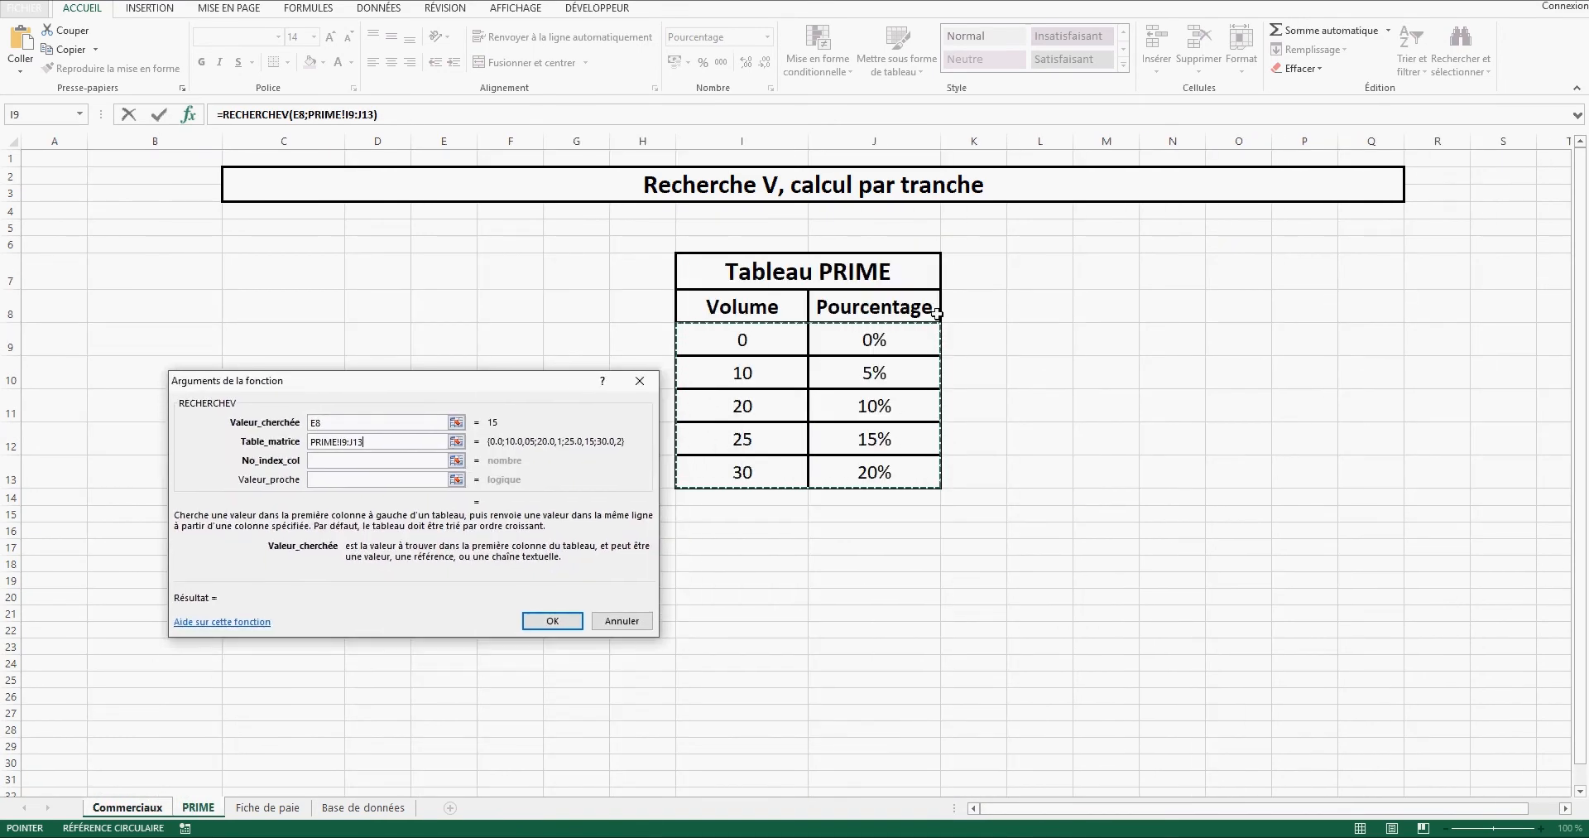
Set No_index_col to 2 and Valeur_proche to 1 for an approximate match, and validate the function.
{"action": "left_click", "coordinate": [389, 460]}
{"action": "type", "text": "2"}
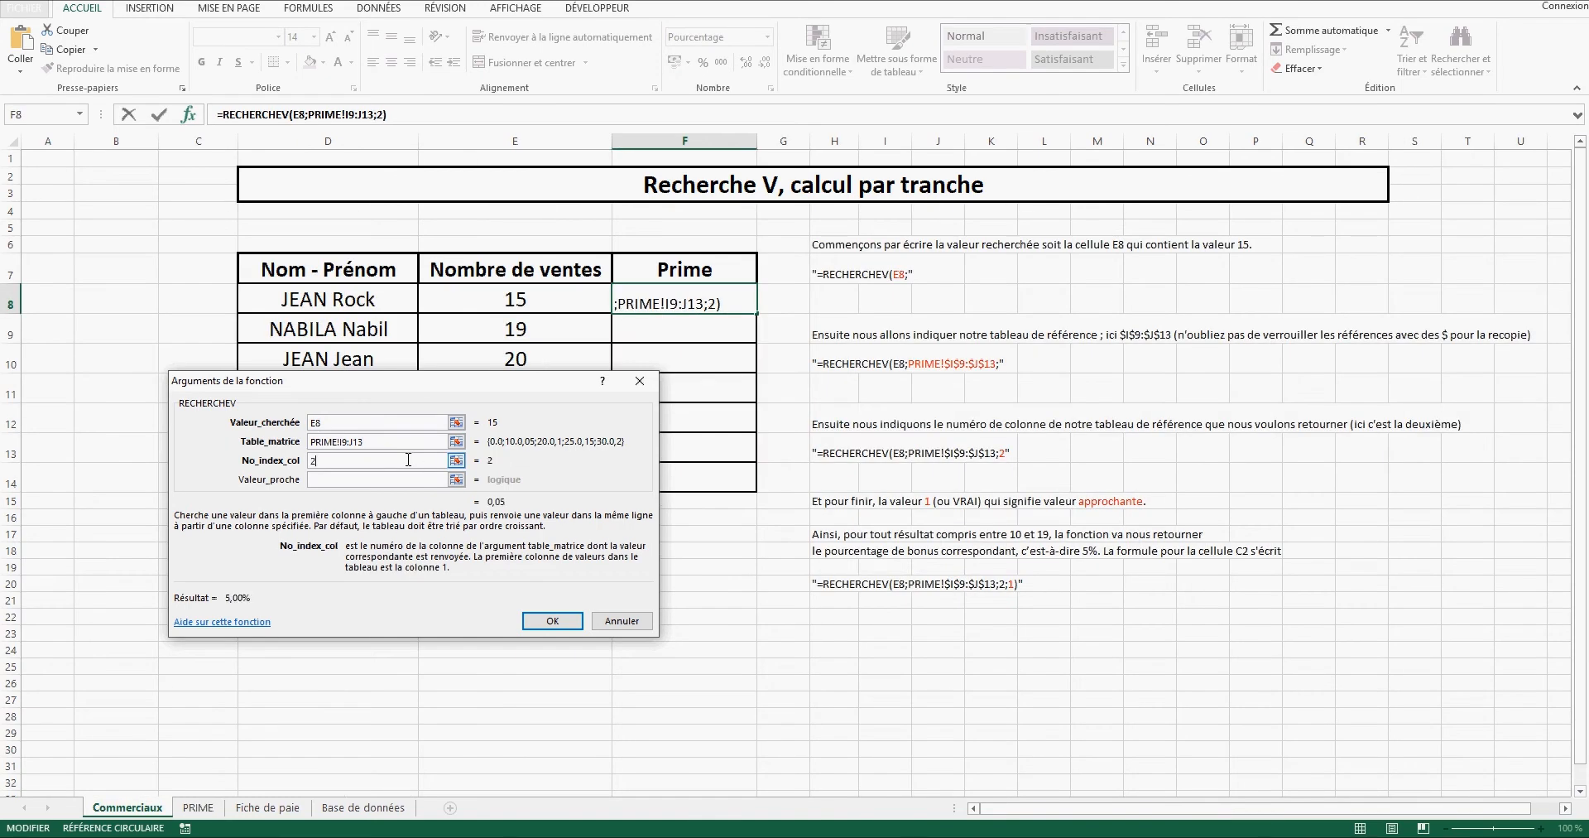
{"action": "left_click", "coordinate": [382, 480]}
{"action": "type", "text": "1"}
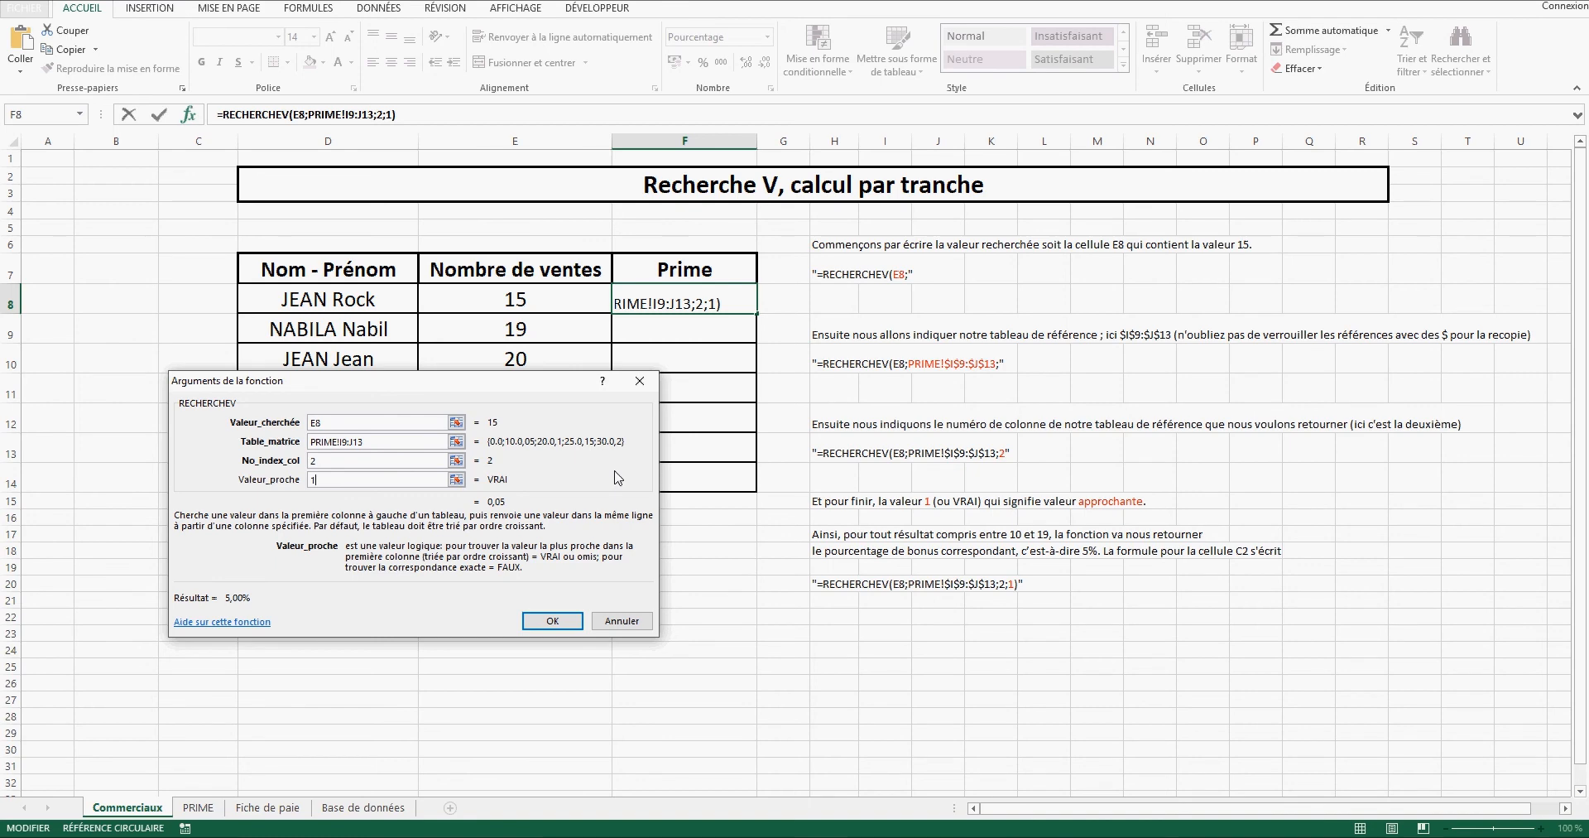
{"action": "left_click", "coordinate": [563, 620]}
{"action": "left_click", "coordinate": [761, 306]}
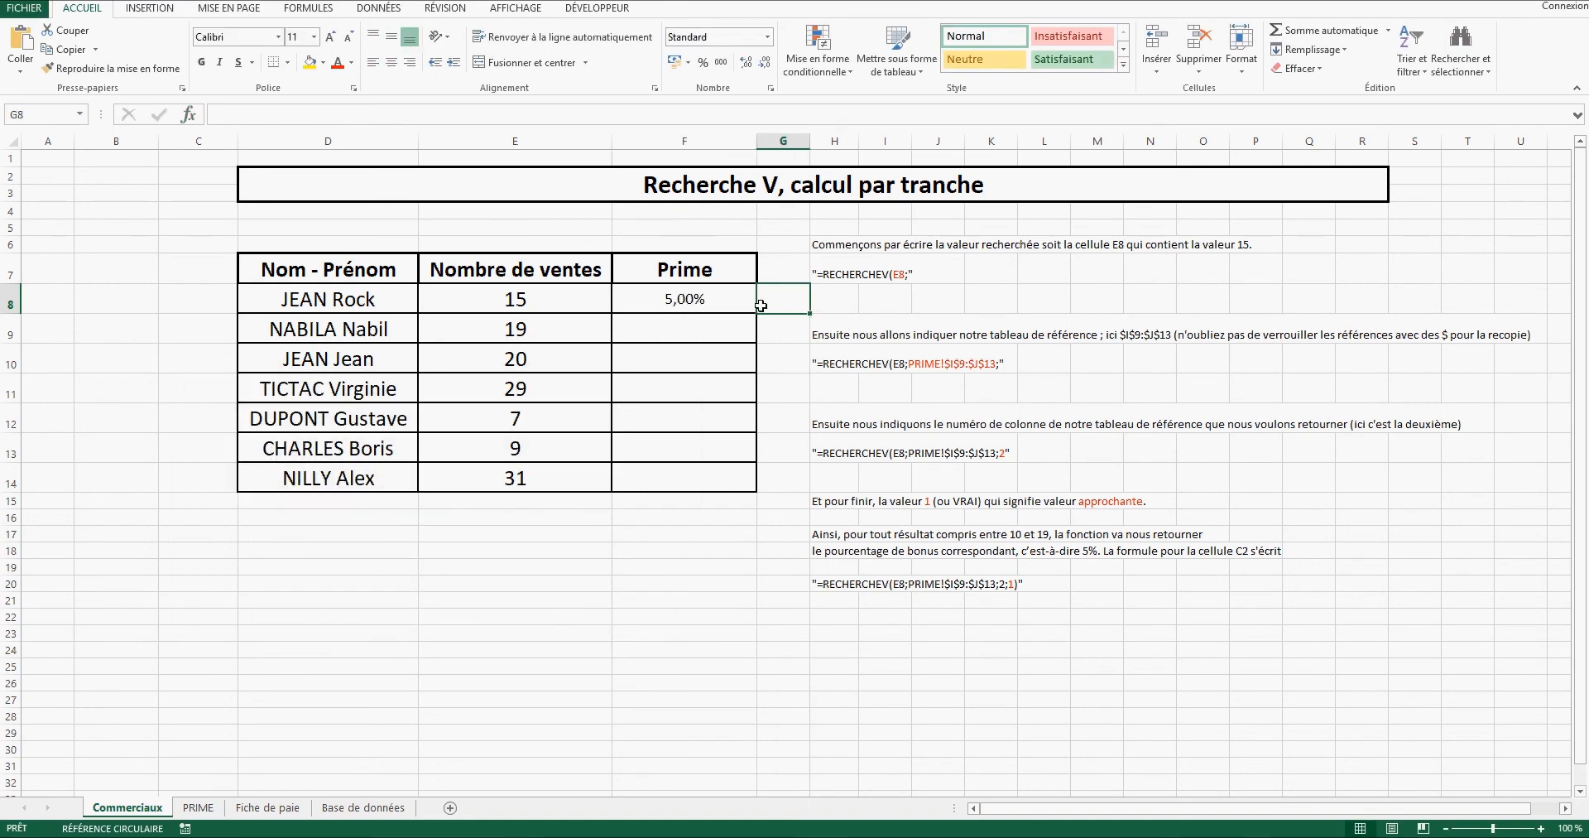
Lock the table range in the F8 formula as absolute references, PRIME!$I$9:$J$13, and validate it.
{"action": "left_click", "coordinate": [730, 308]}
{"action": "left_click", "coordinate": [369, 118]}
{"action": "key", "text": "F4"}
{"action": "key", "text": "F4"}
{"action": "key", "text": "F4"}
{"action": "key", "text": "F4"}
{"action": "key", "text": "F4"}
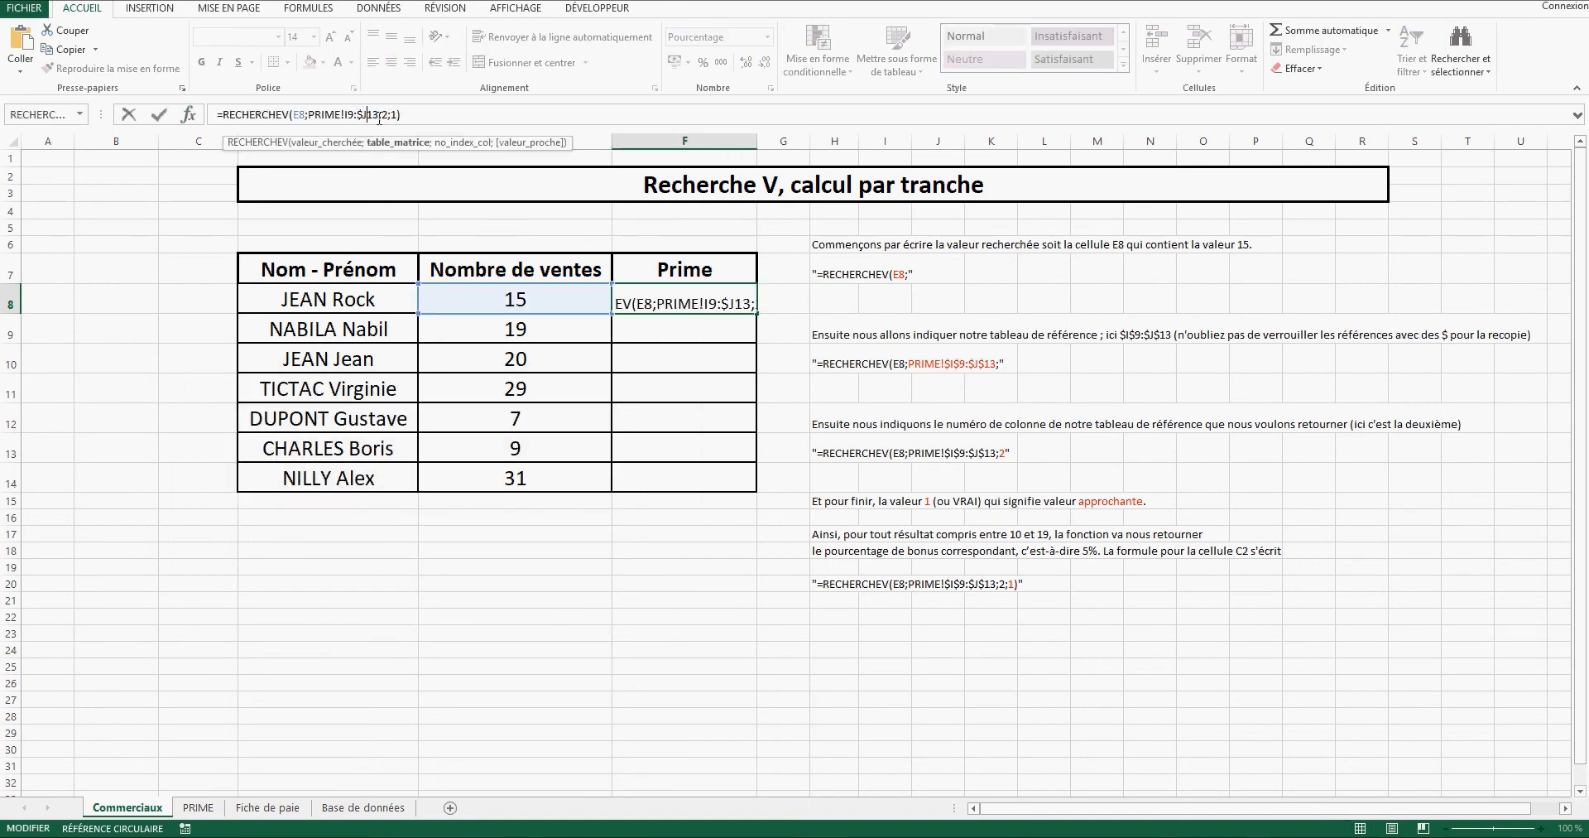
{"action": "key", "text": "Return"}
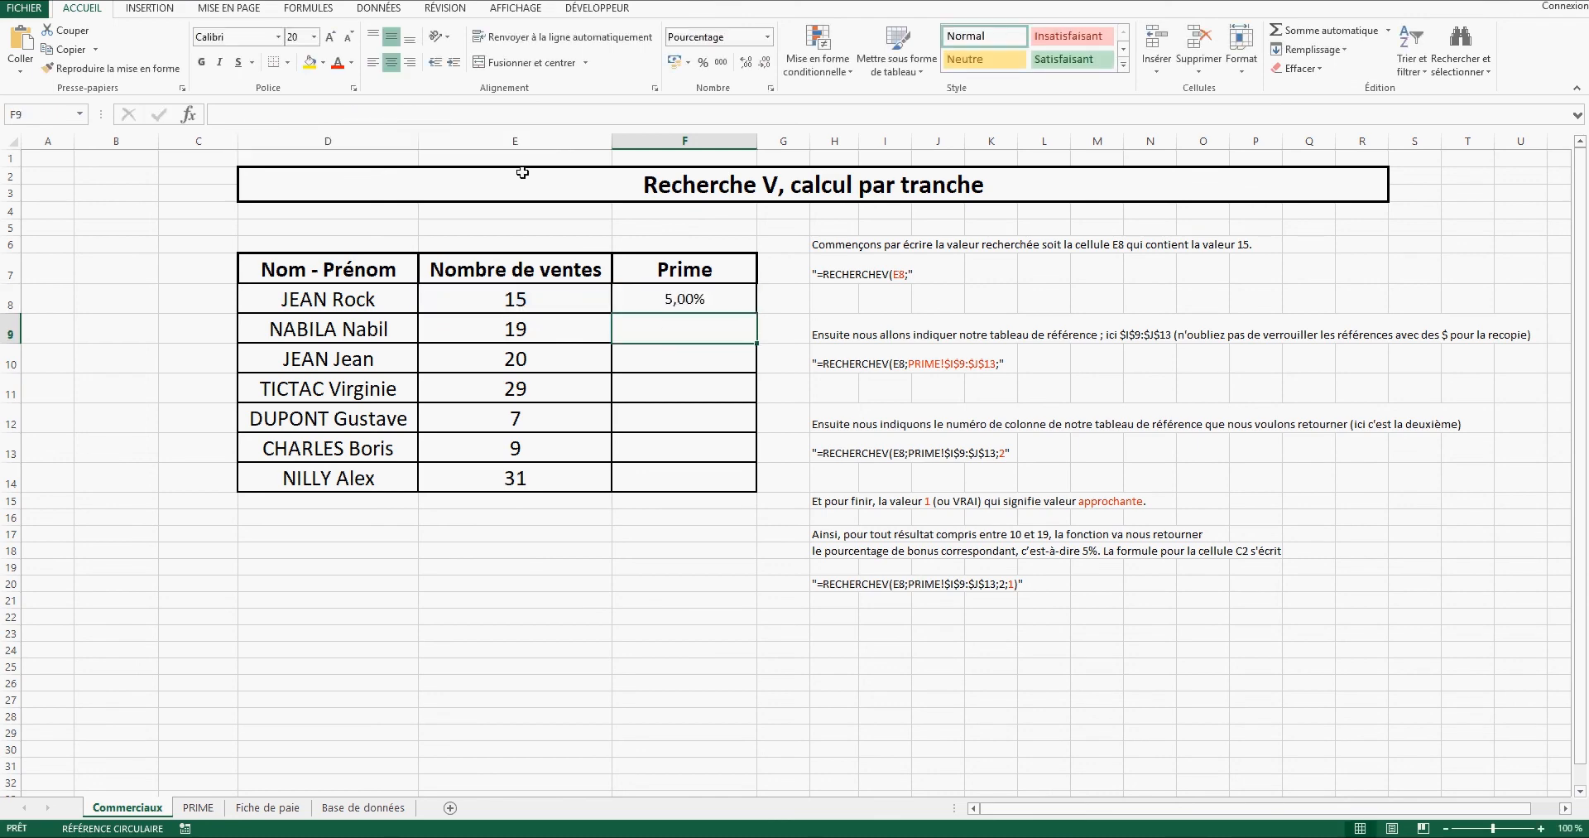
Copy the F8 formula down the Prime column to F14.
{"action": "left_click", "coordinate": [822, 304]}
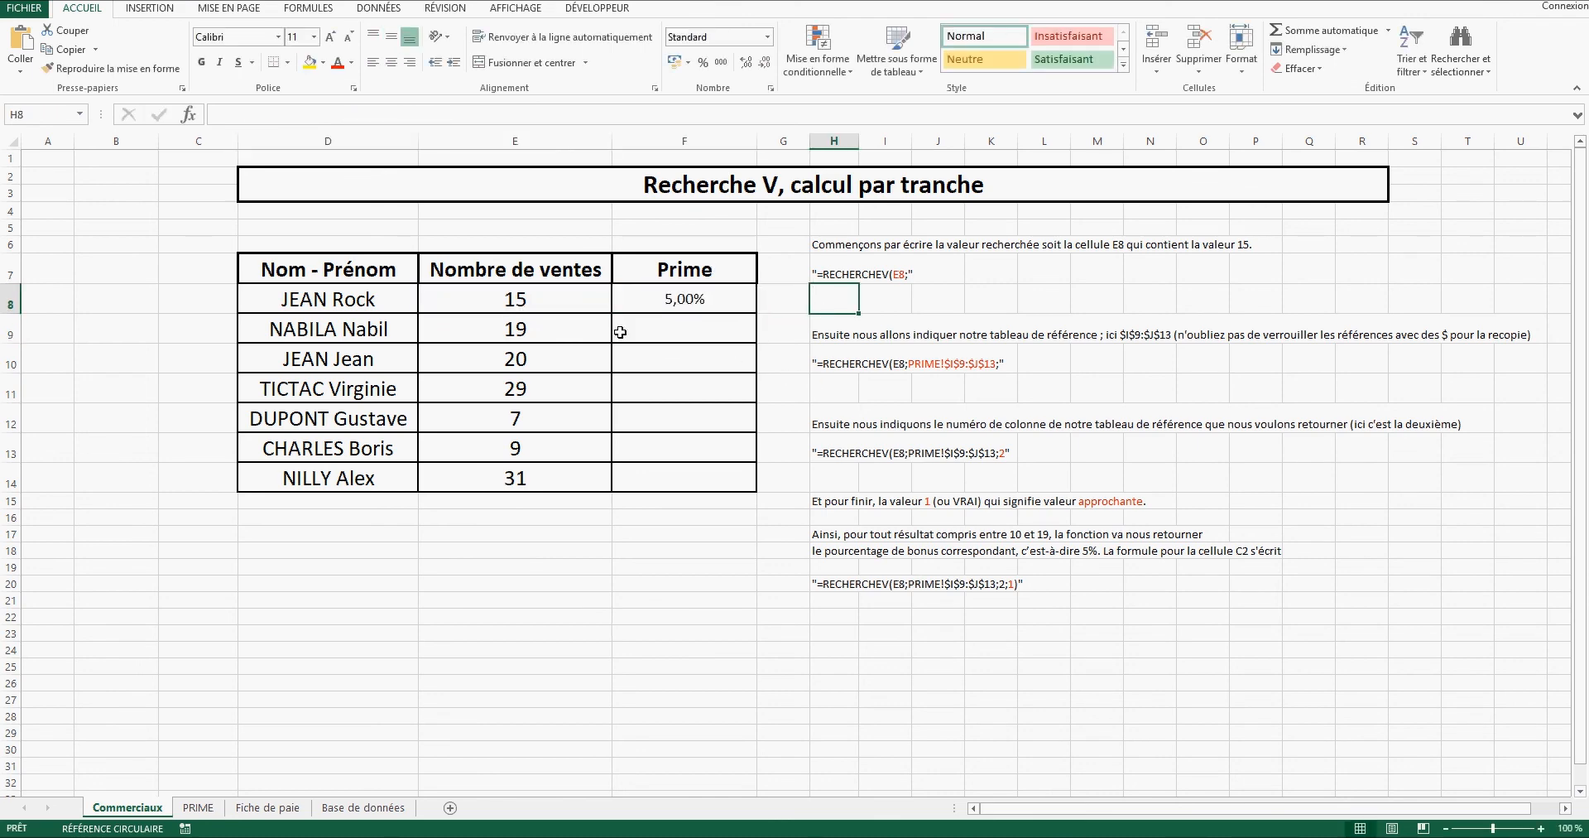
{"action": "left_click", "coordinate": [515, 299]}
{"action": "left_click", "coordinate": [198, 807]}
{"action": "left_click", "coordinate": [128, 807]}
{"action": "left_click", "coordinate": [749, 309]}
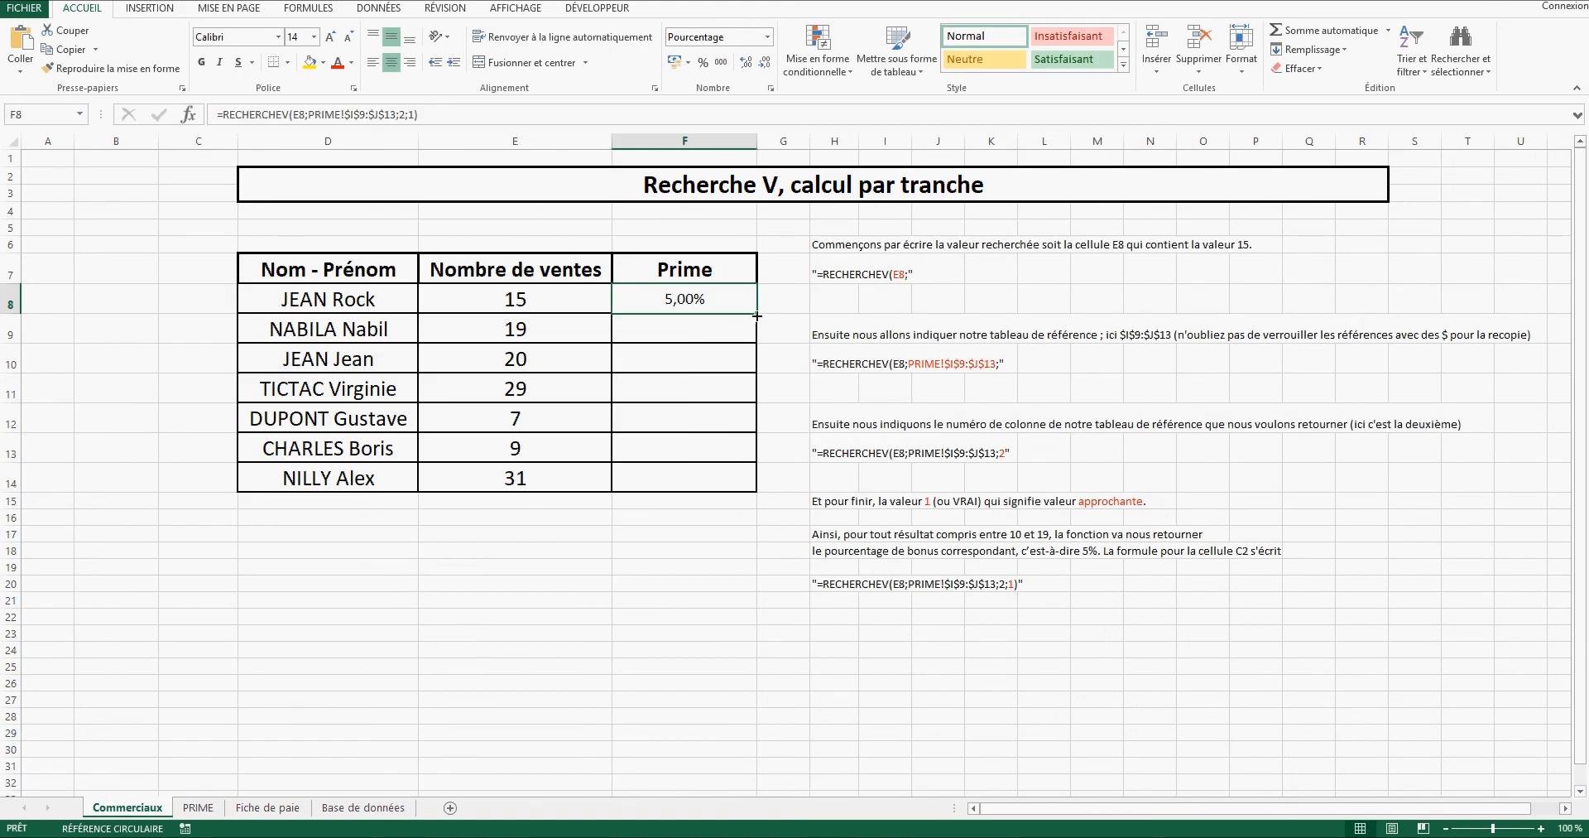
{"action": "left_click_drag", "start_coordinate": [757, 315], "coordinate": [754, 488]}
{"action": "left_click", "coordinate": [699, 614]}
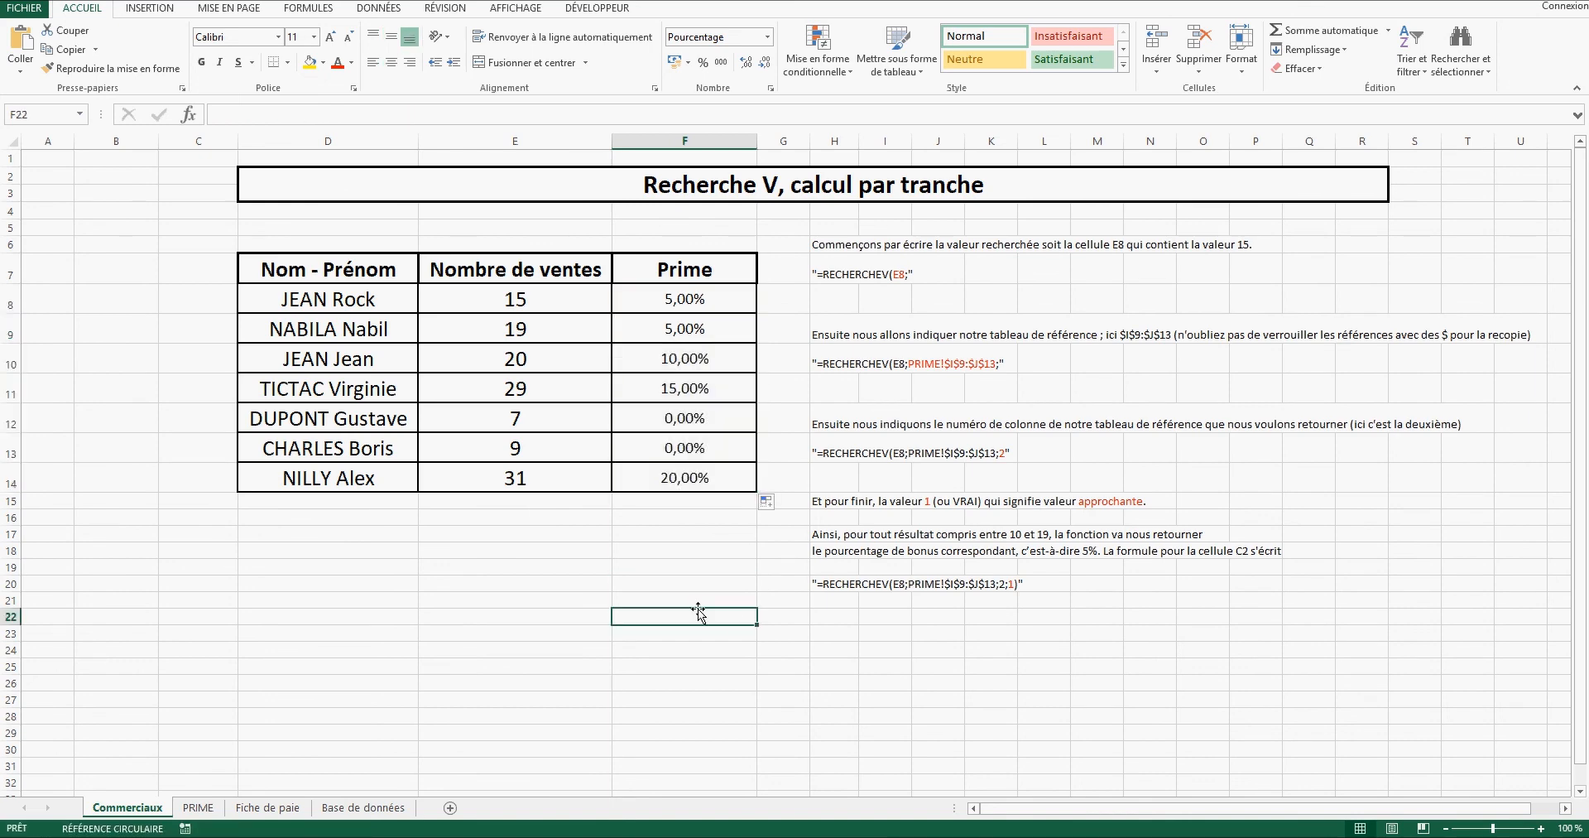
Compare the percentages in the Prime column of Commerciaux with the volume brackets on the PRIME sheet.
{"action": "left_click", "coordinate": [197, 807]}
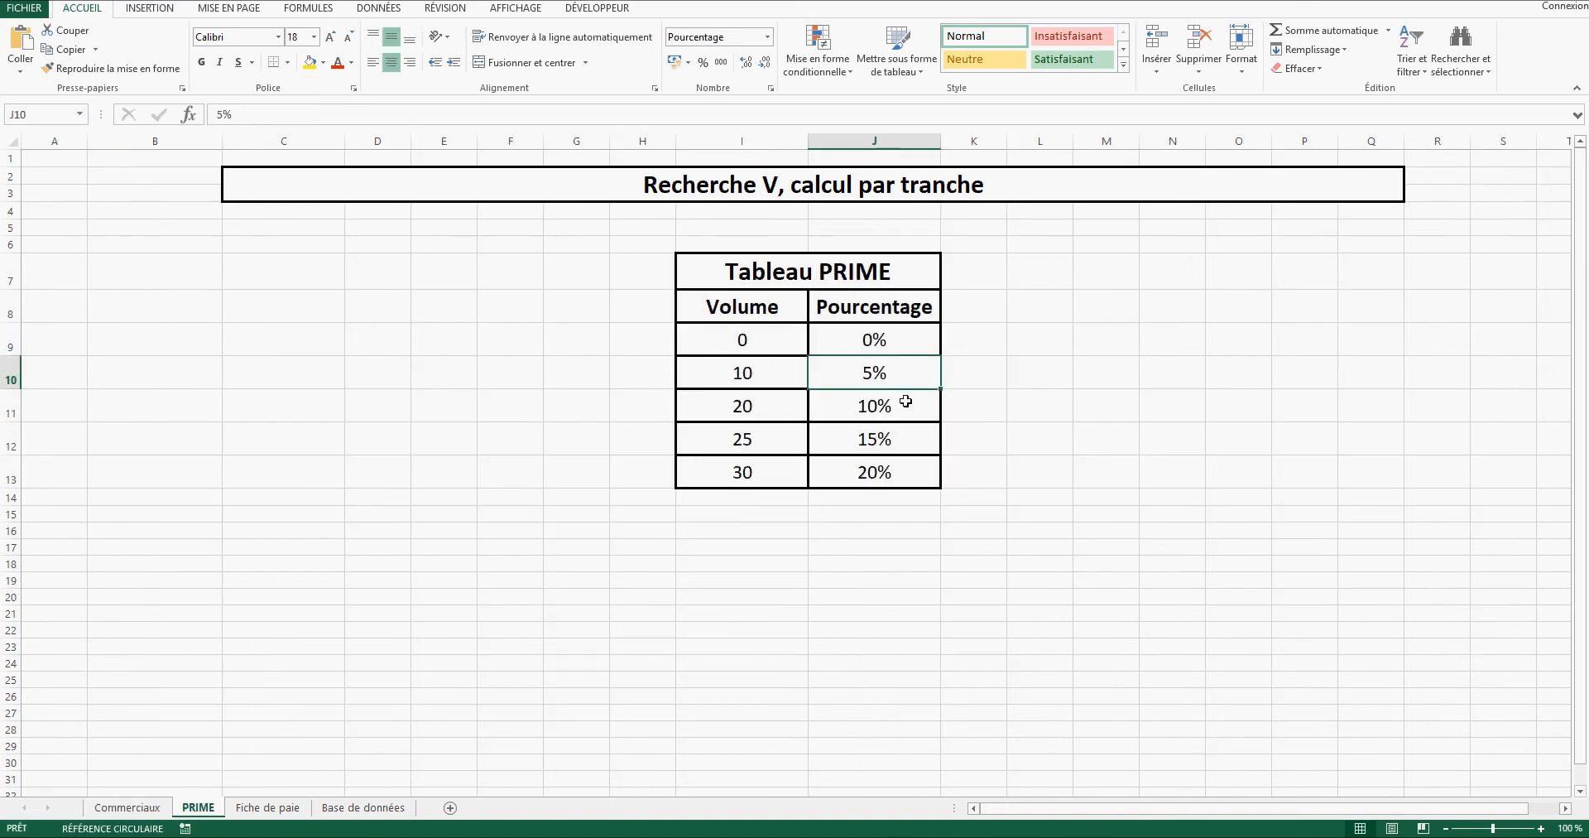
{"action": "key", "text": "Down"}
{"action": "key", "text": "Down"}
{"action": "key", "text": "Down"}
{"action": "key", "text": "Down"}
{"action": "key", "text": "Down"}
{"action": "key", "text": "Down"}
{"action": "key", "text": "Down"}
{"action": "key", "text": "ctrl+Page_Up"}
{"action": "key", "text": "Up"}
{"action": "key", "text": "Up"}
{"action": "key", "text": "Up"}
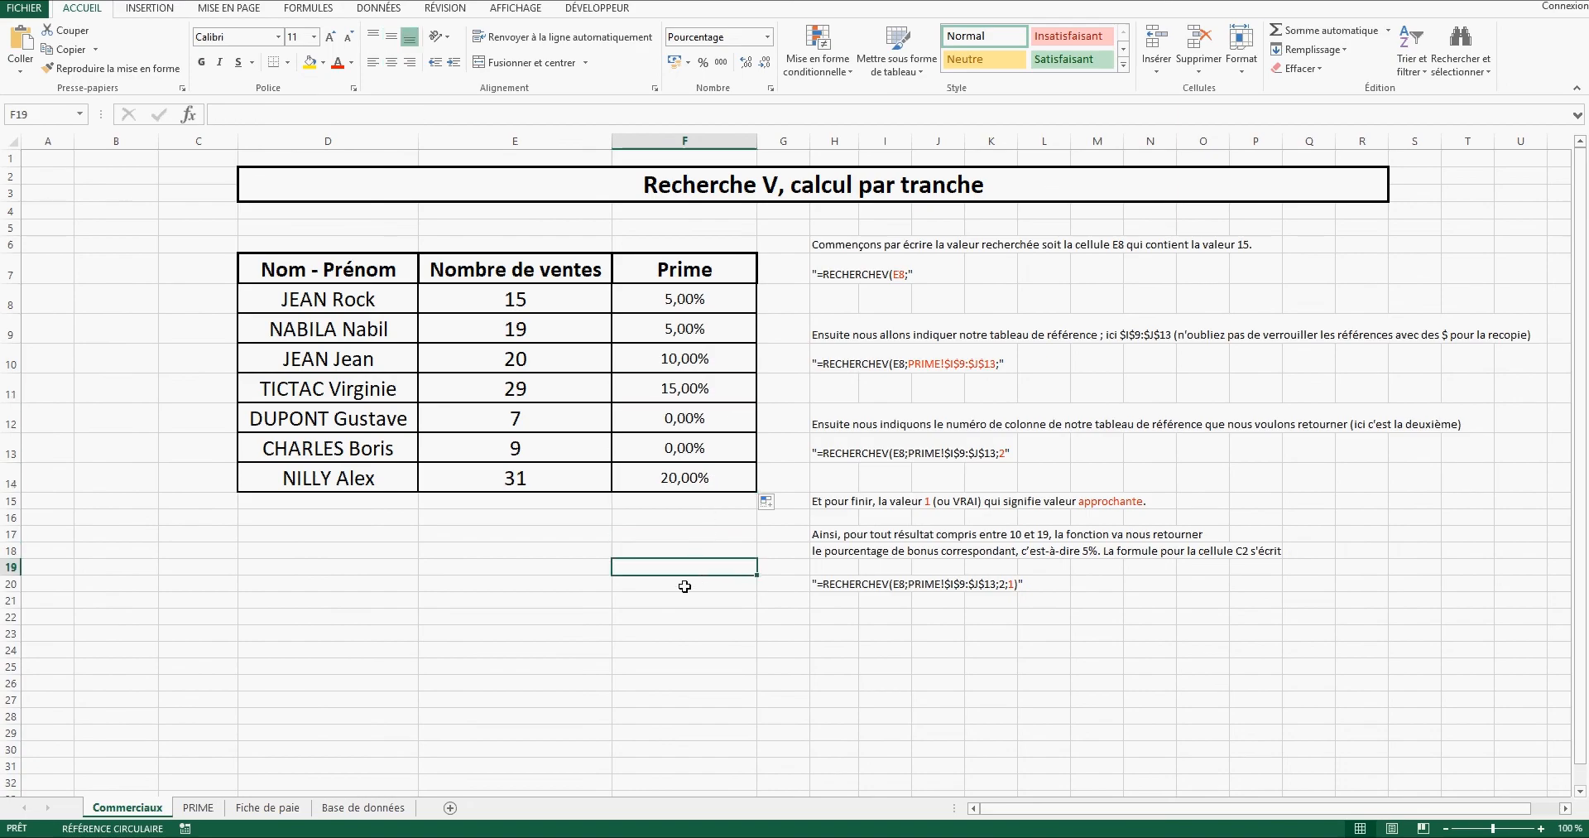
{"action": "left_click", "coordinate": [601, 615]}
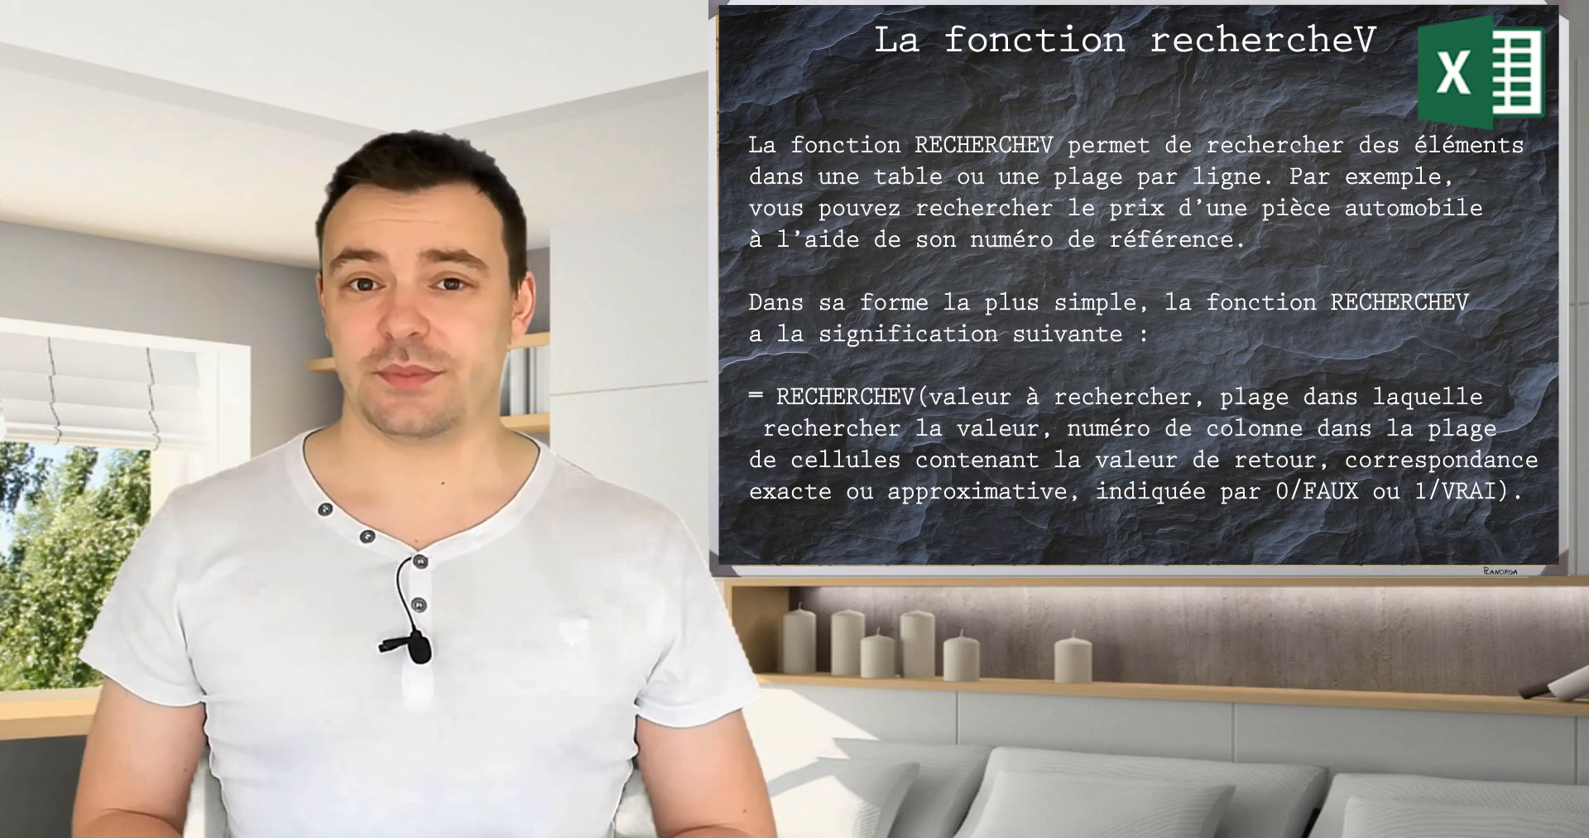